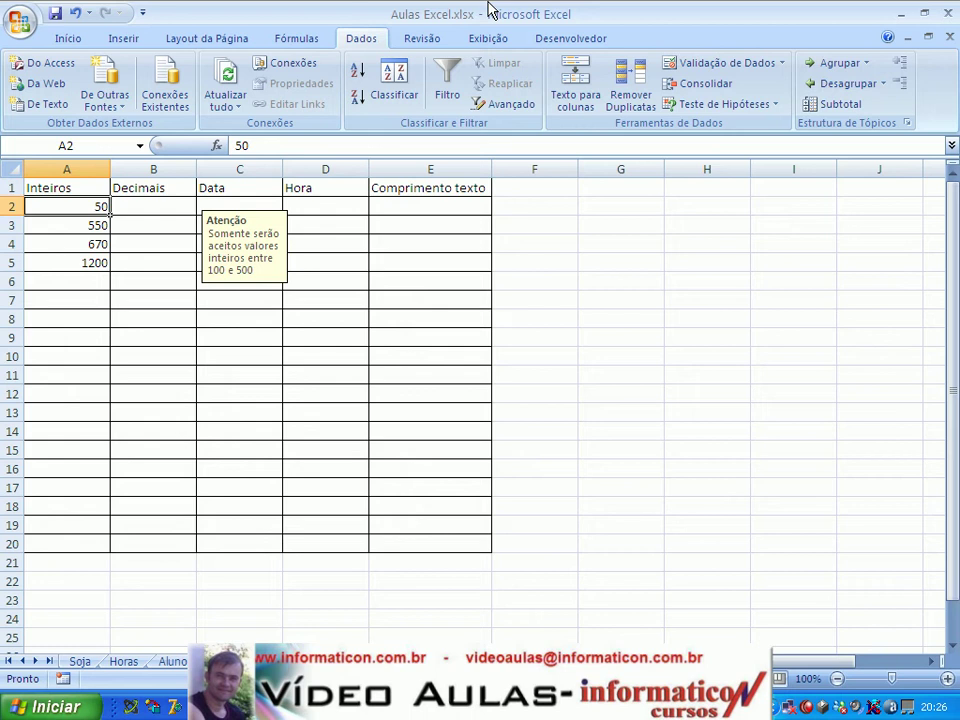
# Step: Set data validation on cells B2:B20 to allow only decimals between -1000 and 1000
pyautogui.press('Right')
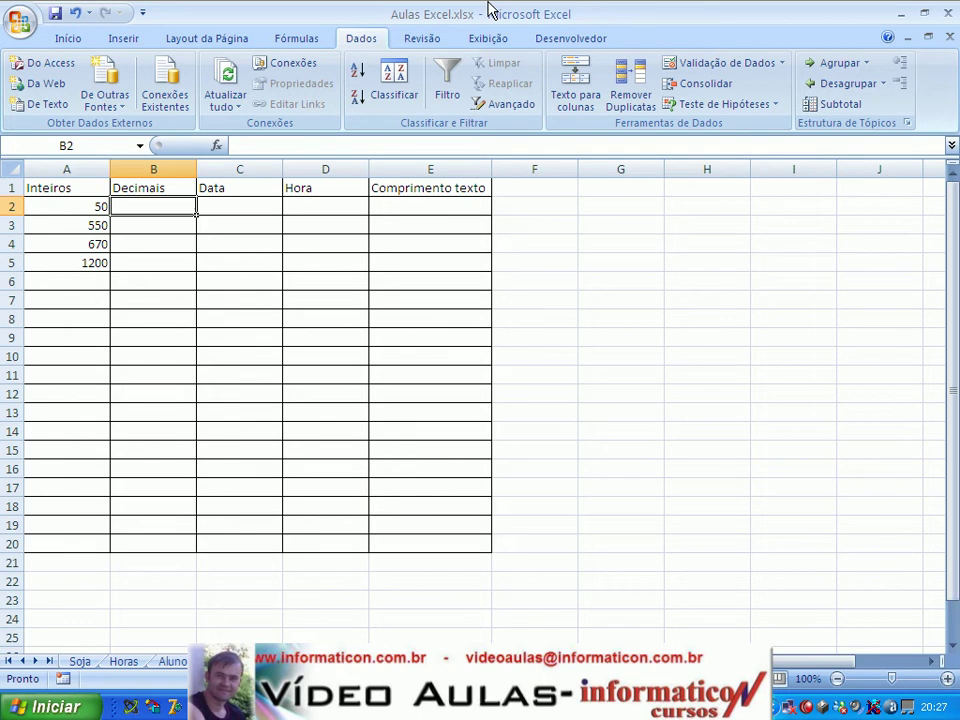
pyautogui.hotkey('shift', 'Down')
pyautogui.hotkey('shift', 'Down')
pyautogui.hotkey('shift', 'Down')
pyautogui.hotkey('shift', 'Down')
pyautogui.hotkey('shift', 'Down')
pyautogui.hotkey('shift', 'Down')
pyautogui.hotkey('shift', 'Down')
pyautogui.hotkey('shift', 'Down')
pyautogui.hotkey('shift', 'Down')
pyautogui.hotkey('shift', 'Down')
pyautogui.hotkey('shift', 'Down')
pyautogui.hotkey('shift', 'Down')
pyautogui.hotkey('shift', 'Down')
pyautogui.hotkey('shift', 'Down')
pyautogui.hotkey('shift', 'Down')
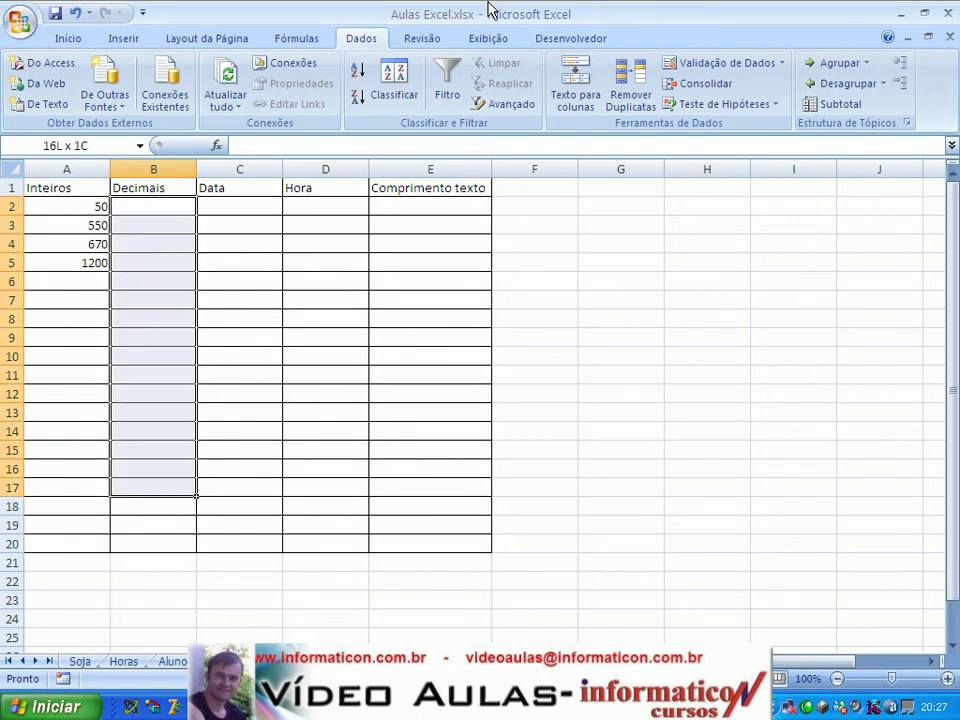
pyautogui.hotkey('shift', 'Down')
pyautogui.hotkey('shift', 'Down')
pyautogui.hotkey('shift', 'Down')
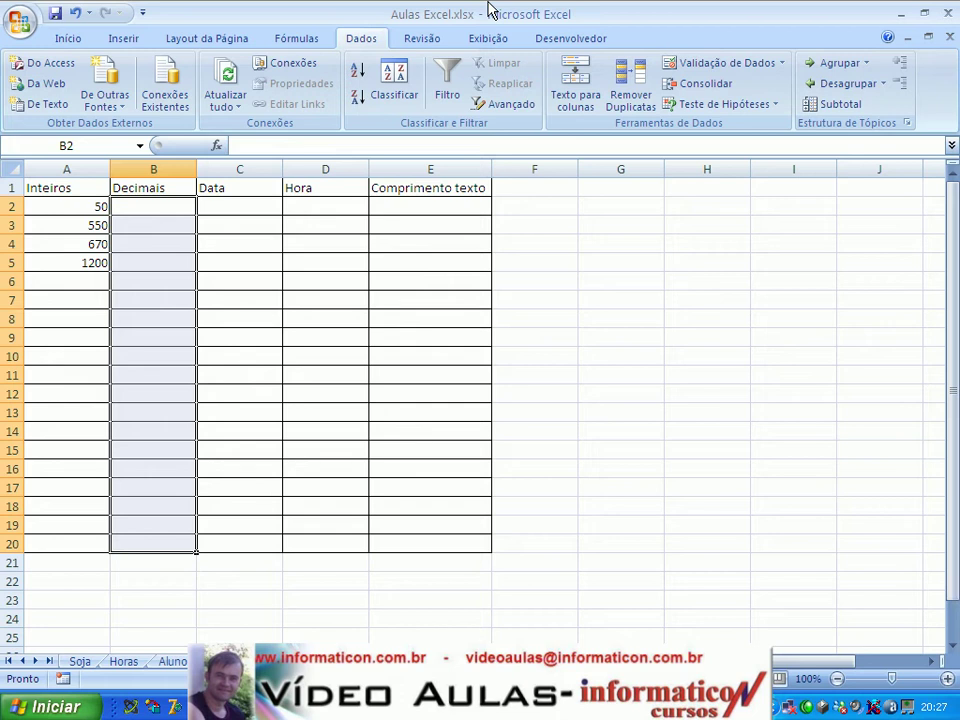
pyautogui.click(742, 64)
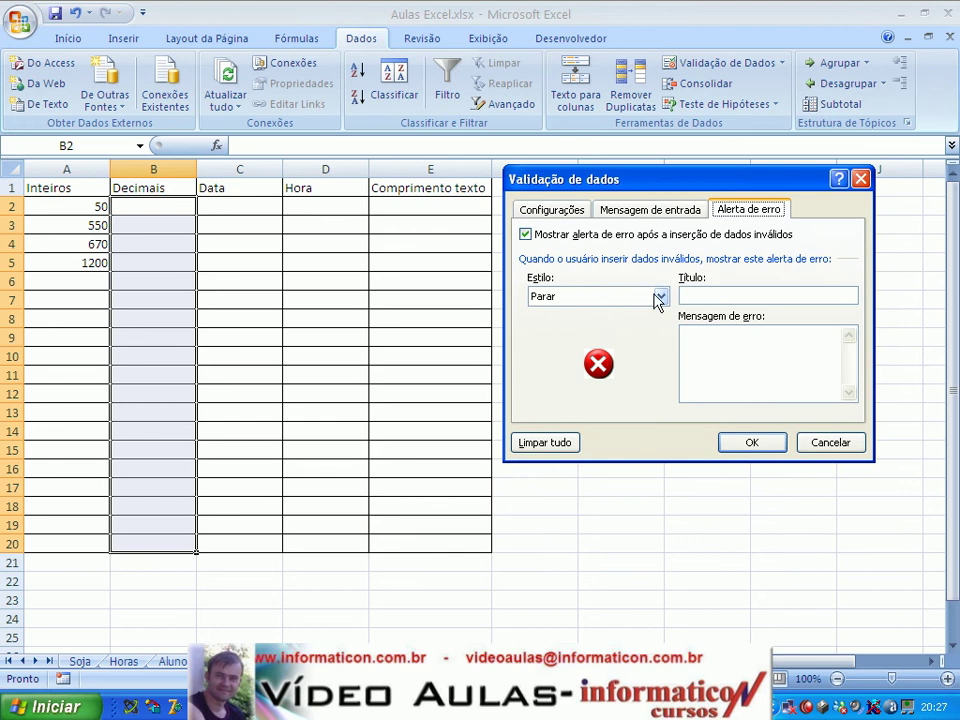
pyautogui.click(551, 210)
pyautogui.click(605, 273)
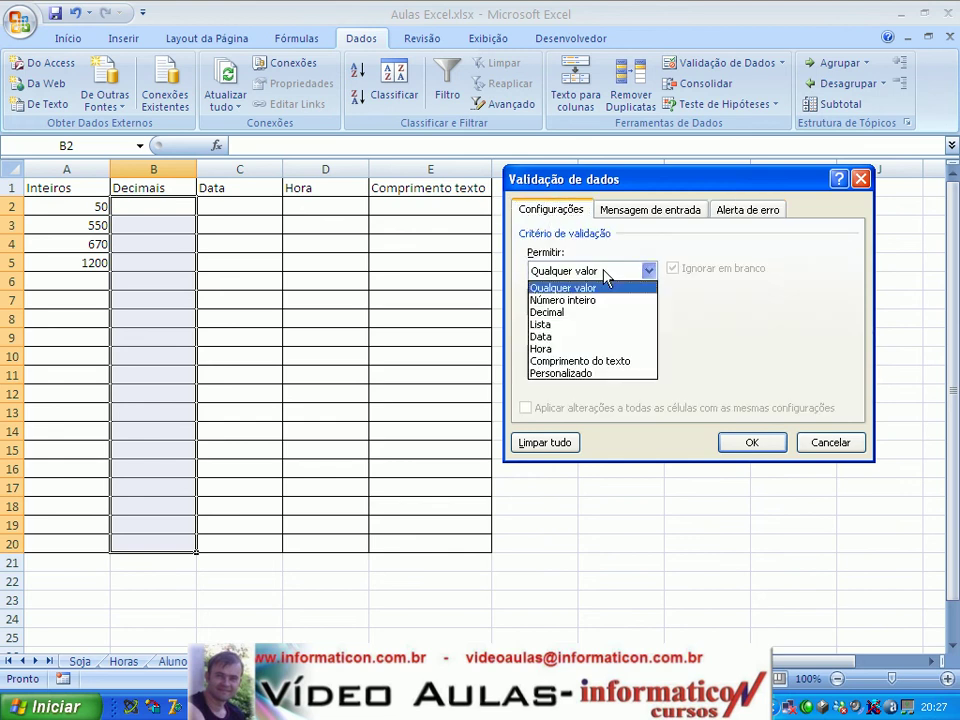
pyautogui.click(587, 313)
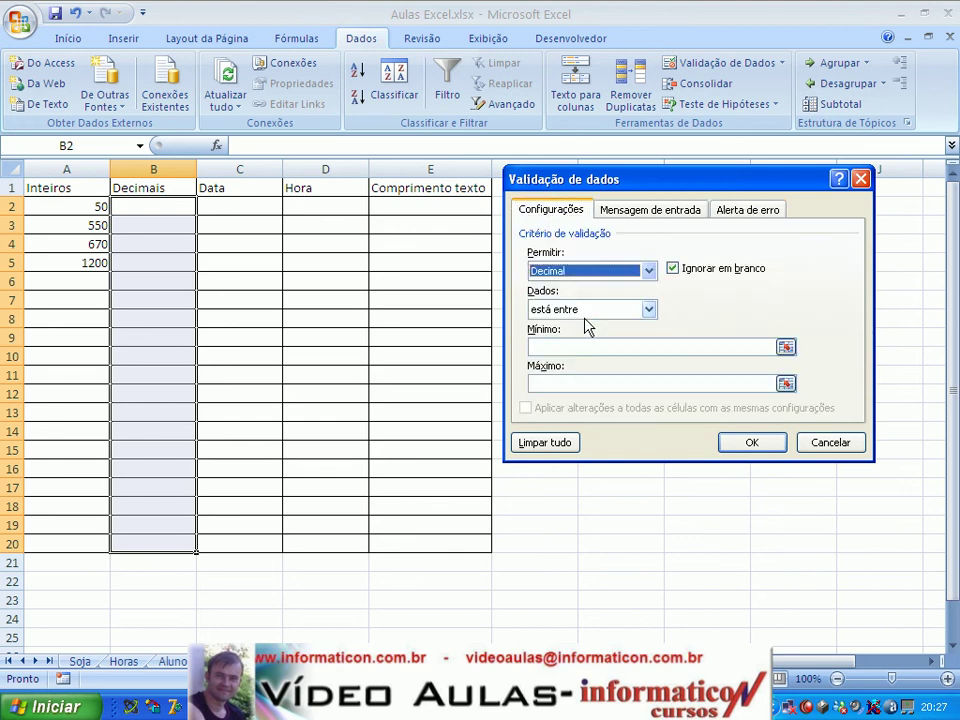
pyautogui.click(637, 347)
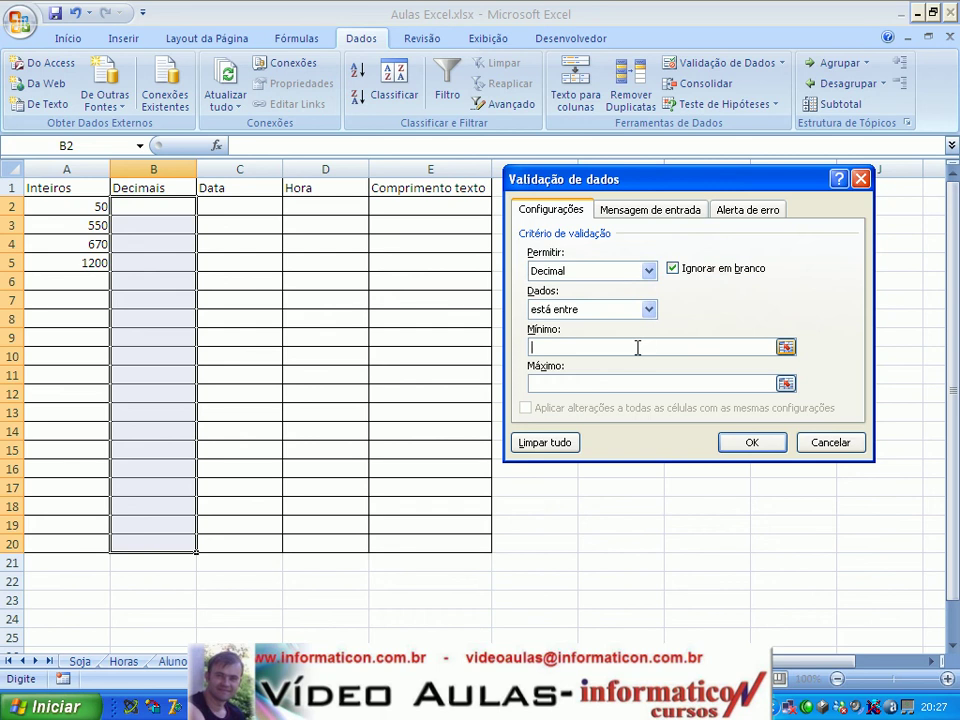
pyautogui.write('-1000')
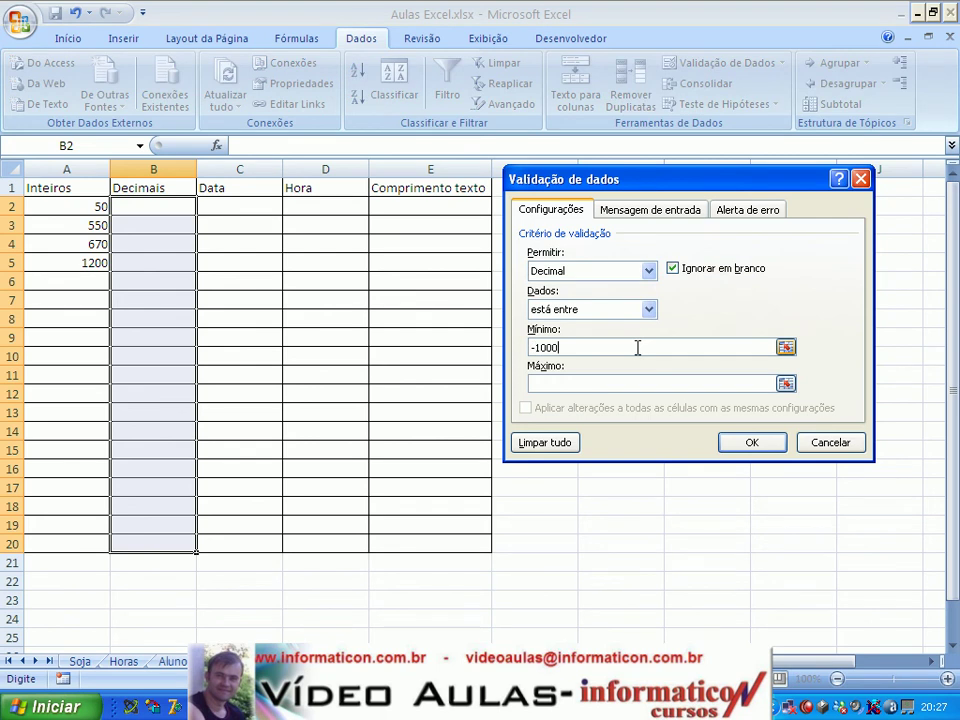
pyautogui.press('Tab')
pyautogui.write('1000')
# Step: Add an input message titled "Atenção" reading "Somente serão aceitos valores entre -1000 e 1000", keeping it shown on cell selection
pyautogui.click(622, 212)
pyautogui.click(564, 295)
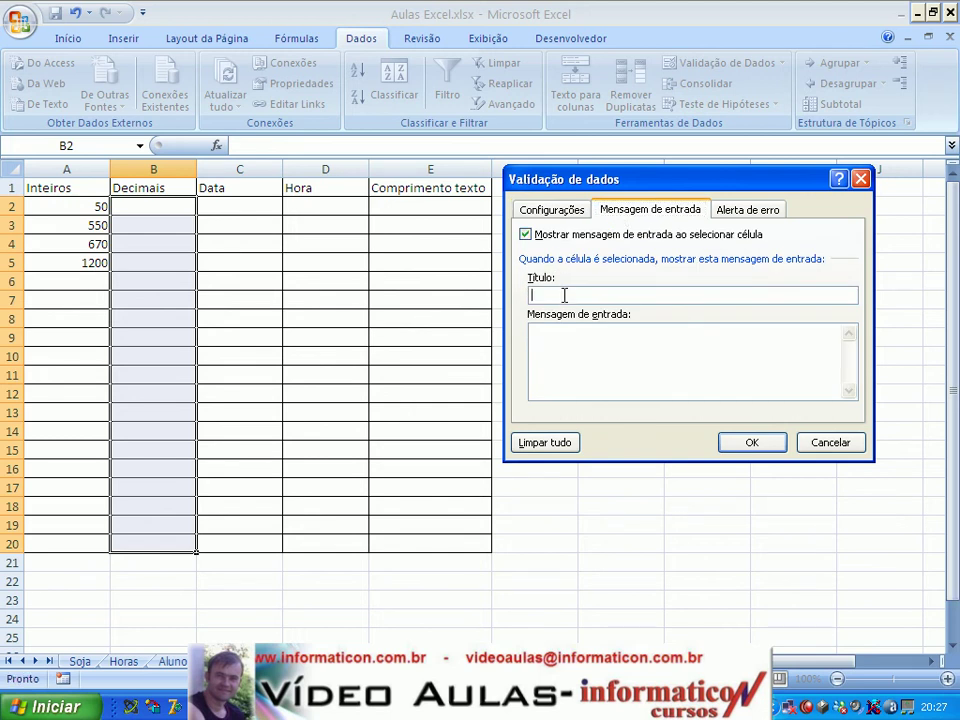
pyautogui.write('Atenção')
pyautogui.press('Tab')
pyautogui.write('Somente serão ')
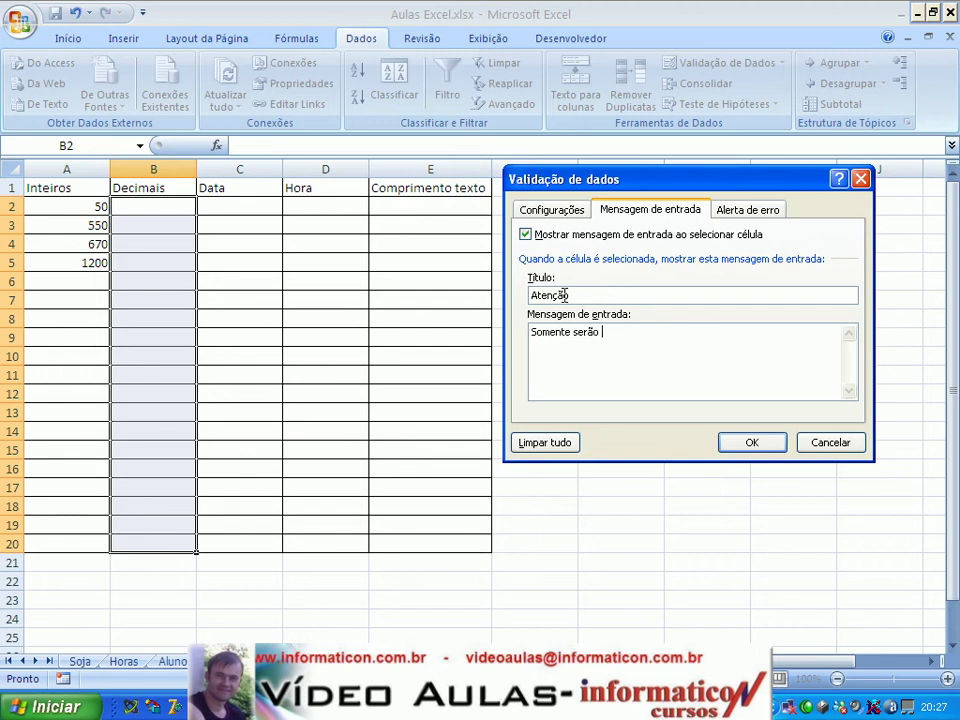
pyautogui.write('possíveis co,ocar')
pyautogui.press('Left')
pyautogui.press('Left')
pyautogui.press('Left')
pyautogui.press('Left')
pyautogui.press('BackSpace')
pyautogui.write('l')
pyautogui.press('Delete')
pyautogui.write('lo')
pyautogui.hotkey('ctrl', 'Left')
pyautogui.hotkey('ctrl', 'Left')
pyautogui.hotkey('ctrl', 'shift', 'Right')
pyautogui.write('aceitos')
pyautogui.hotkey('ctrl', 'shift', 'Right')
pyautogui.press('Delete')
pyautogui.write('valores entre ')
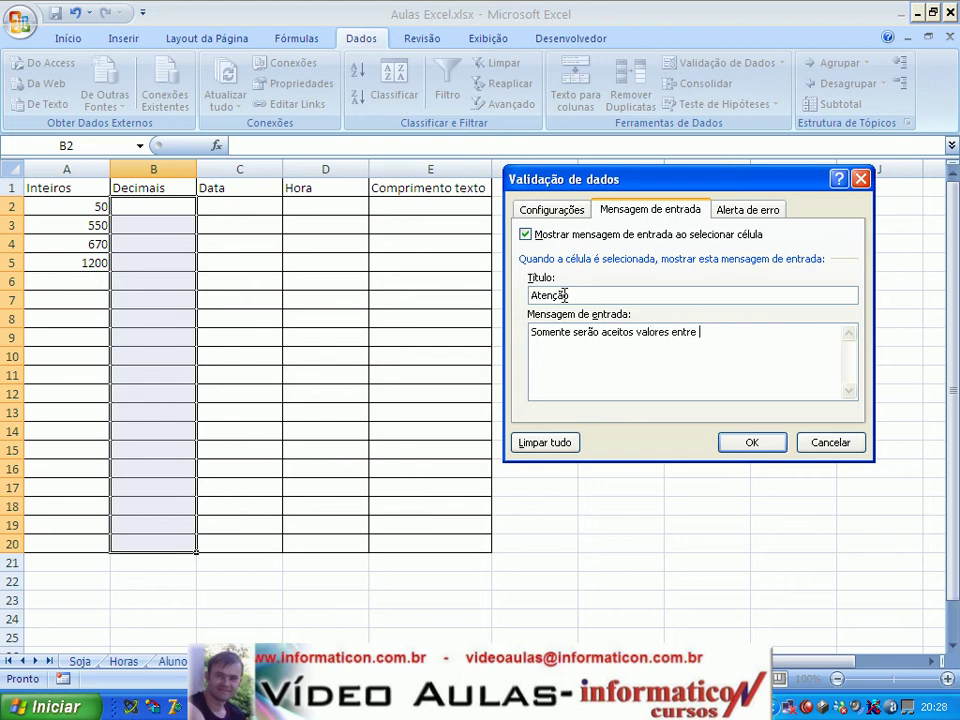
pyautogui.write('-1000 e 1000')
pyautogui.click(526, 235)
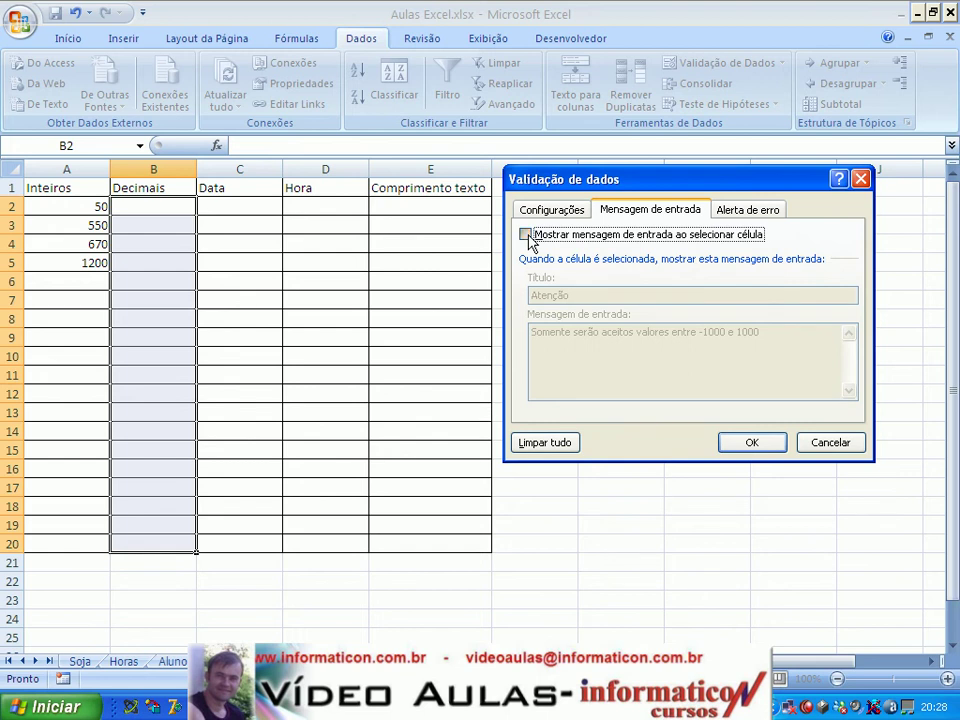
pyautogui.click(526, 235)
# Step: Add a Parar-style error alert titled "Entrada inválida" reading "Você digitou um valor fora do intervalo aceito", and apply the validation
pyautogui.click(748, 209)
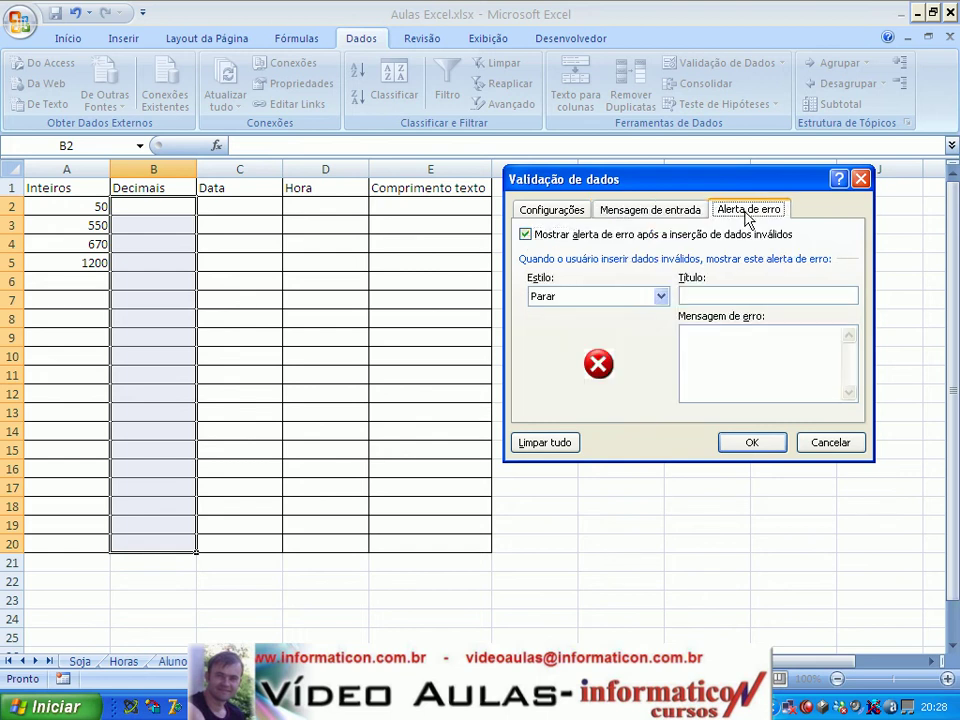
pyautogui.click(660, 297)
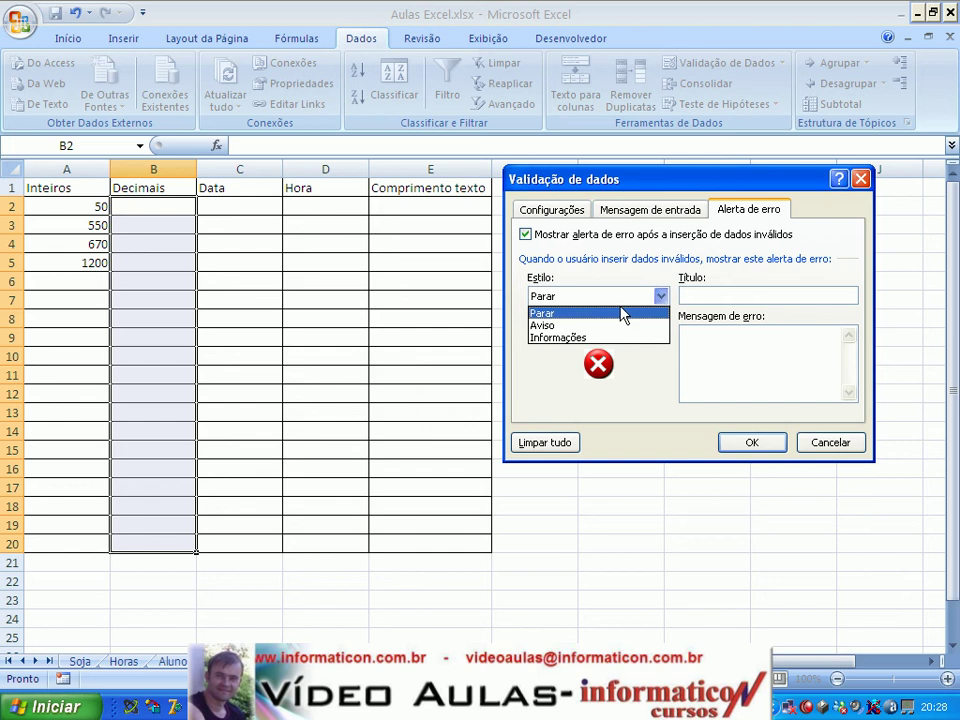
pyautogui.click(720, 293)
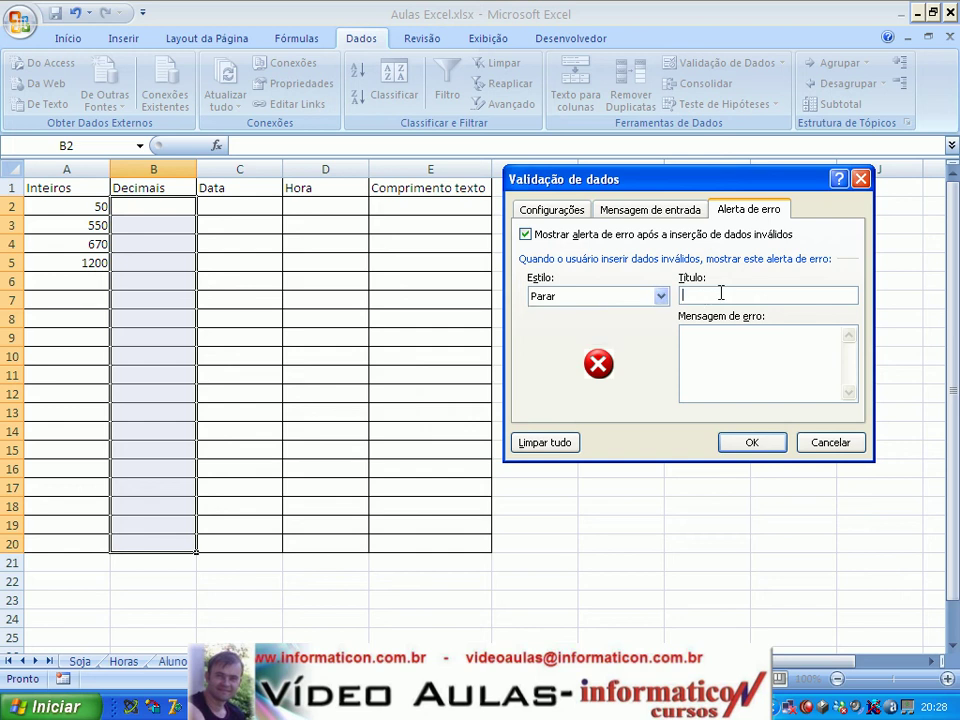
pyautogui.write('Entrada inválida')
pyautogui.press('Tab')
pyautogui.write('Você d')
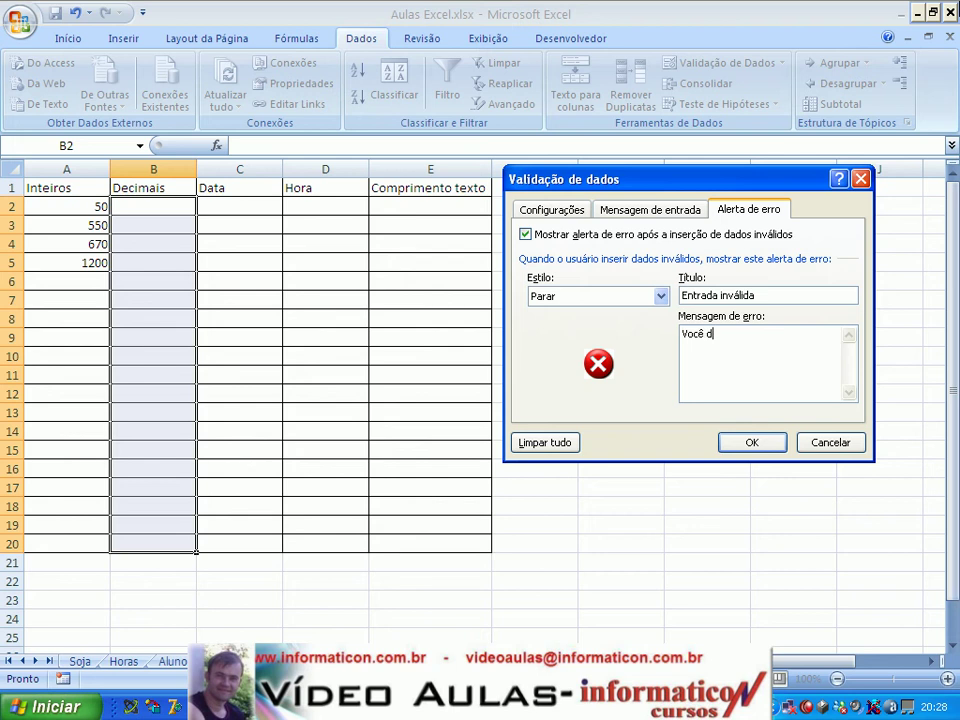
pyautogui.write('igitou um vaklo')
pyautogui.press('BackSpace')
pyautogui.press('BackSpace')
pyautogui.write('lor fora do i')
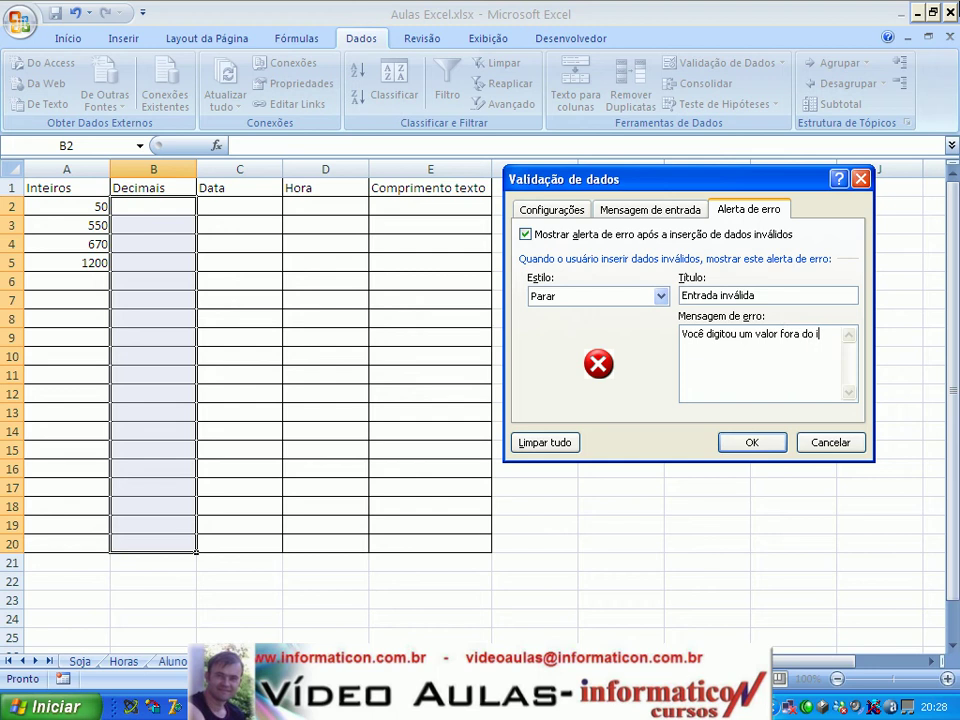
pyautogui.write('ntervalo aceito')
pyautogui.click(750, 443)
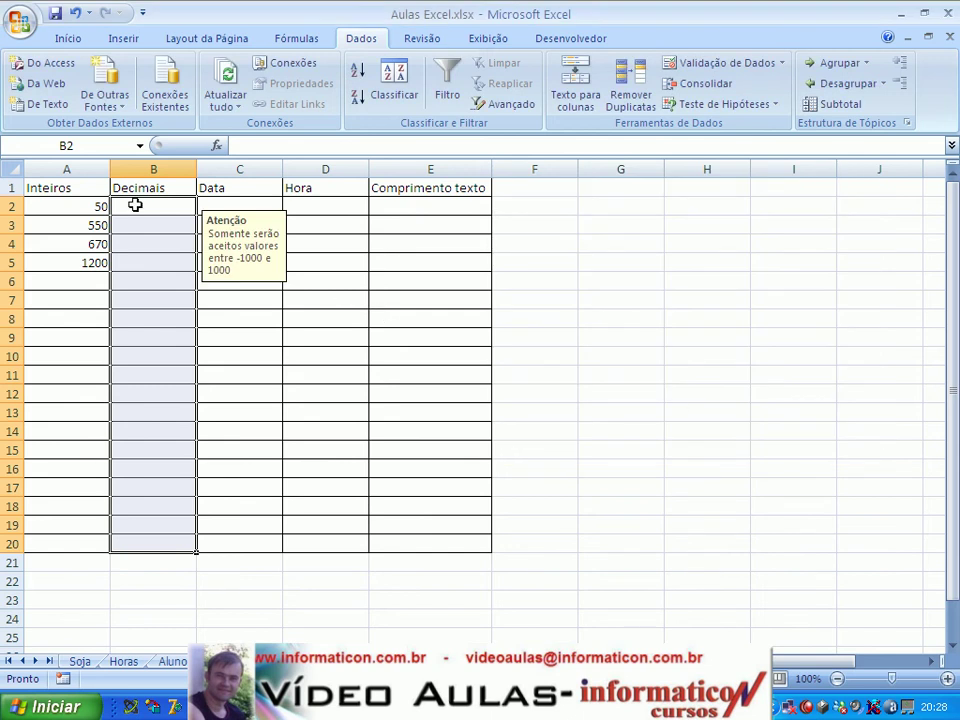
# Step: Check the input message on the cells from B2 down to B7 in the Decimais column
pyautogui.press('Down')
pyautogui.press('Down')
pyautogui.press('Down')
pyautogui.press('Down')
pyautogui.press('Down')
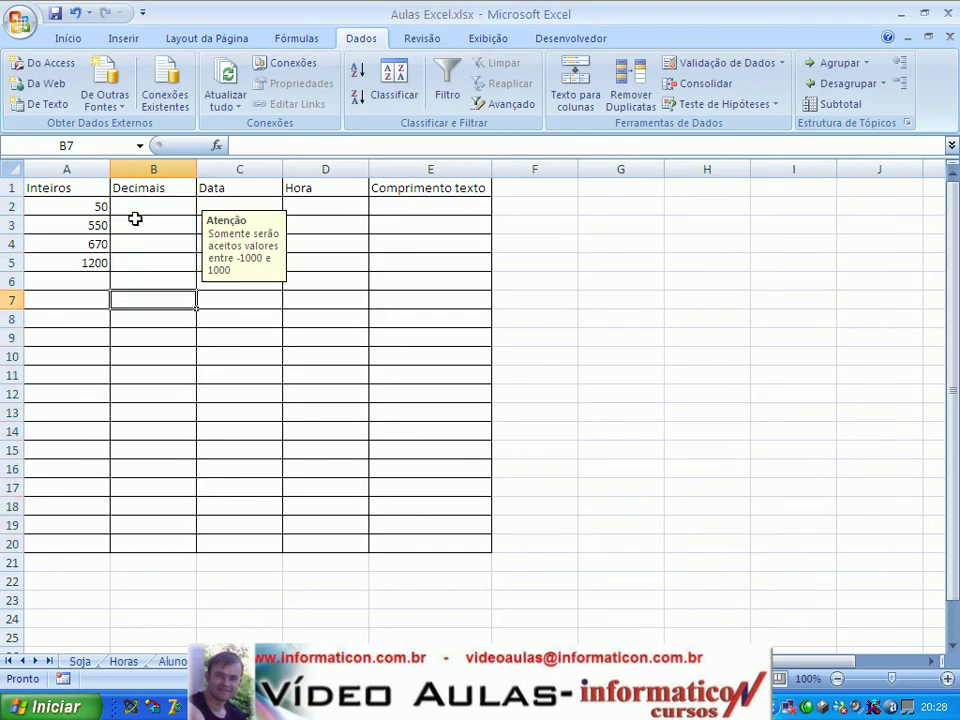
pyautogui.press('Up')
pyautogui.press('Up')
pyautogui.press('Up')
pyautogui.press('Up')
pyautogui.press('Up')
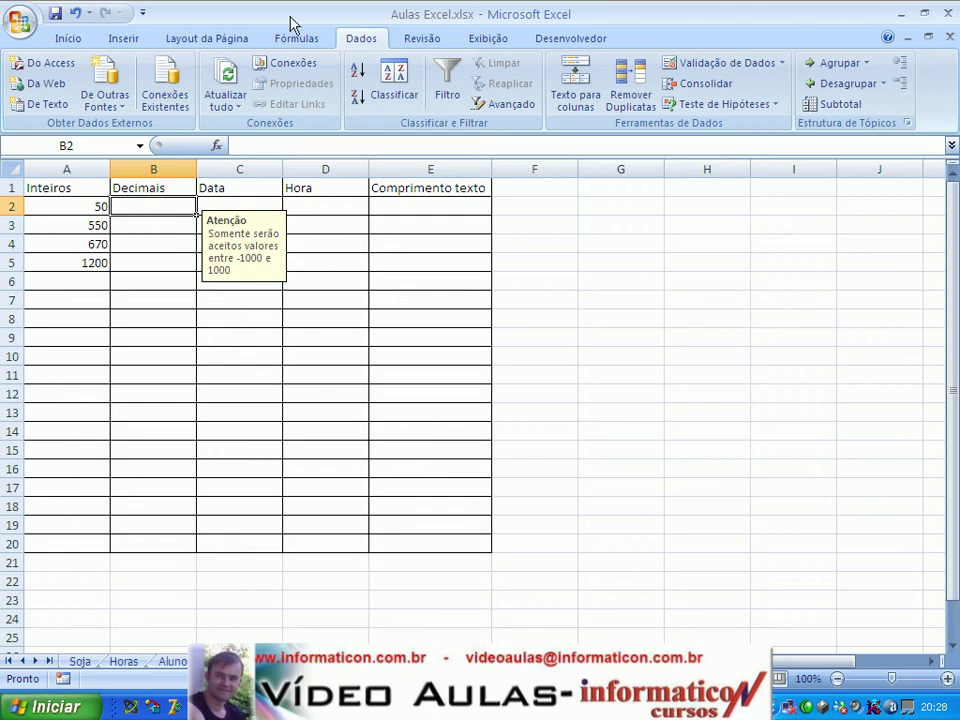
# Step: Enter the decimal value 49,50 in cell B2
pyautogui.write('4')
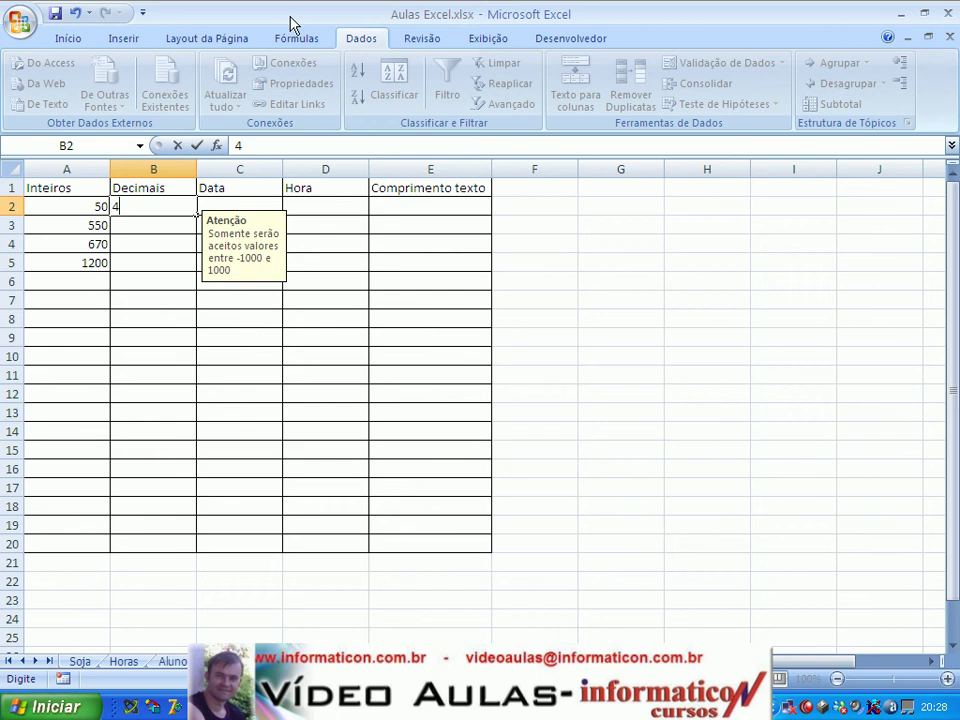
pyautogui.write('9,50')
pyautogui.press('Return')
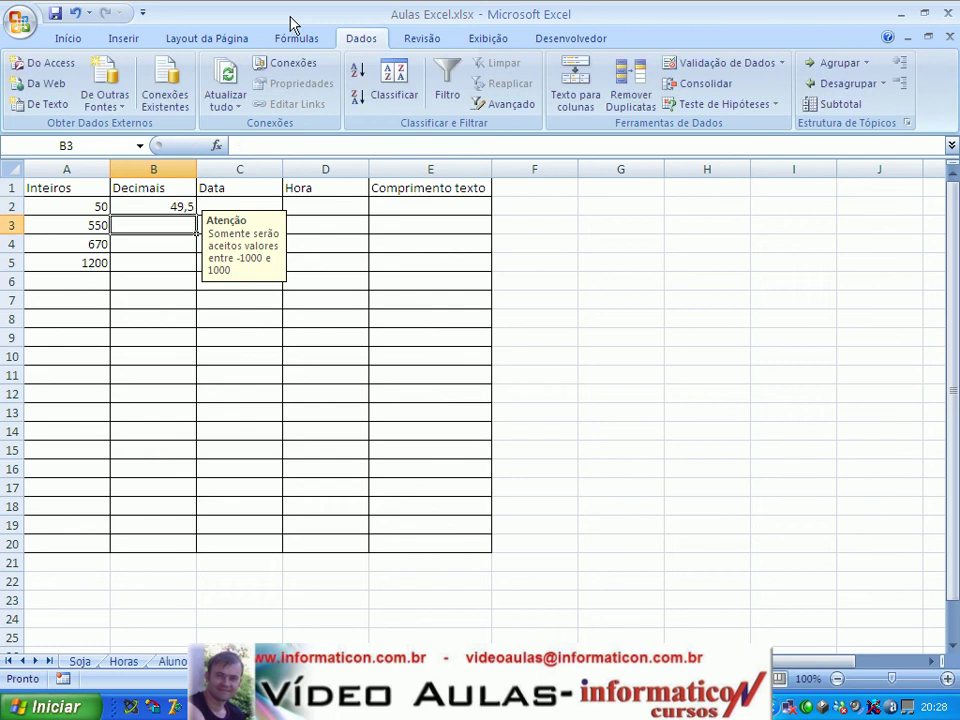
# Step: Test the integer validation by trying to enter 50,45 in cell A6, and cancel the entry
pyautogui.press('Down')
pyautogui.press('Down')
pyautogui.press('Down')
pyautogui.press('Left')
pyautogui.write('5')
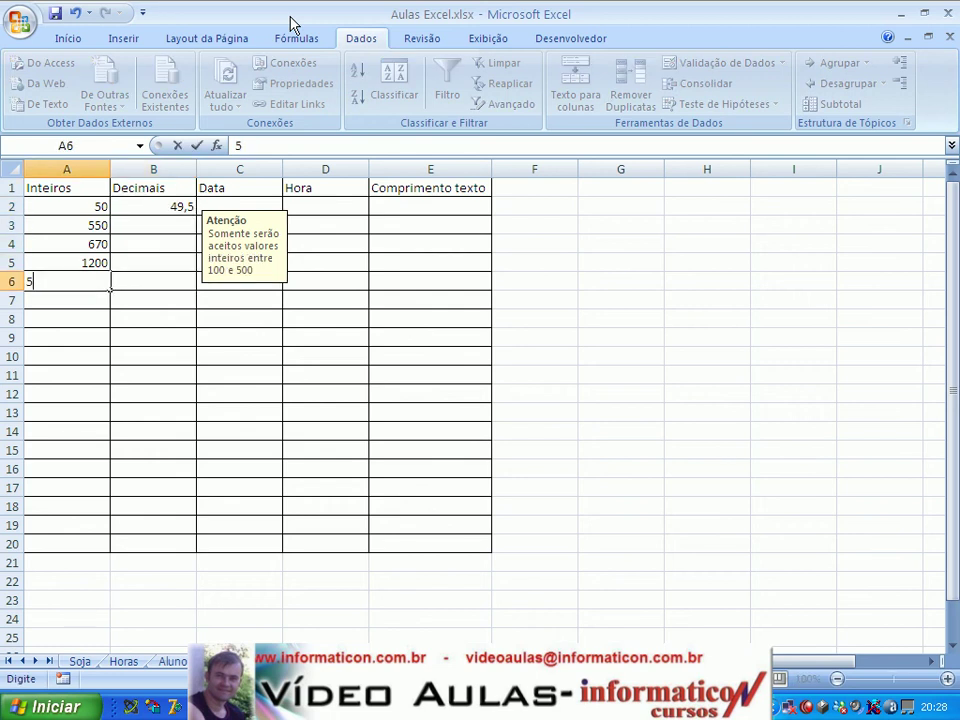
pyautogui.write('0,45')
pyautogui.press('Return')
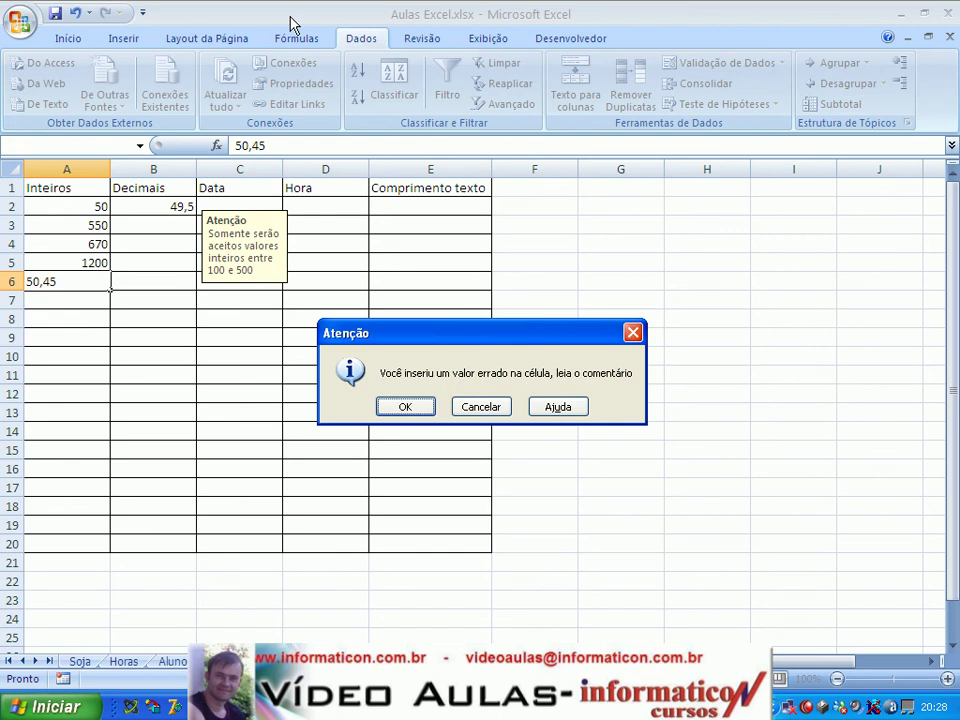
pyautogui.press('Tab')
pyautogui.press('Return')
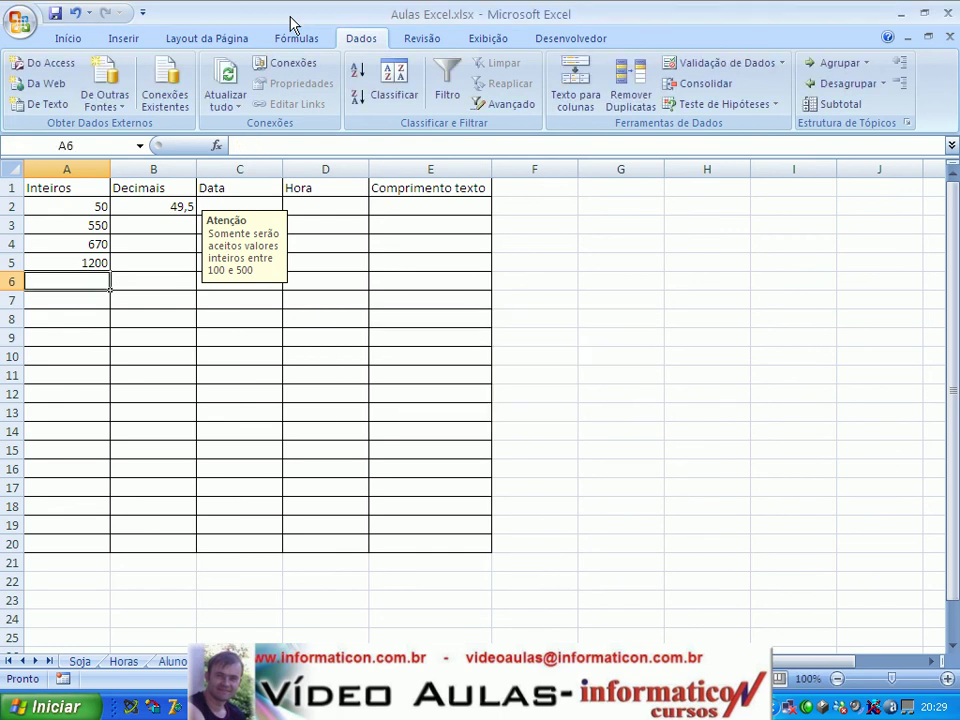
# Step: Test the decimal validation's lower limit by trying to enter -2000 in cell B3, and cancel the entry
pyautogui.press('Right')
pyautogui.press('Up')
pyautogui.press('Up')
pyautogui.press('Up')
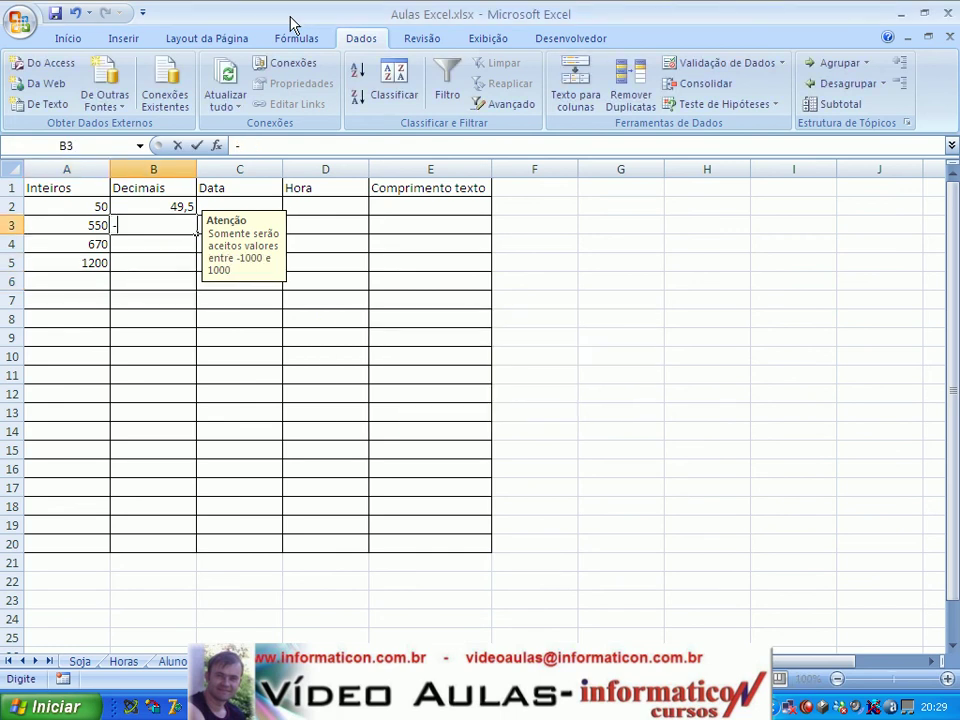
pyautogui.write('-2000')
pyautogui.press('Return')
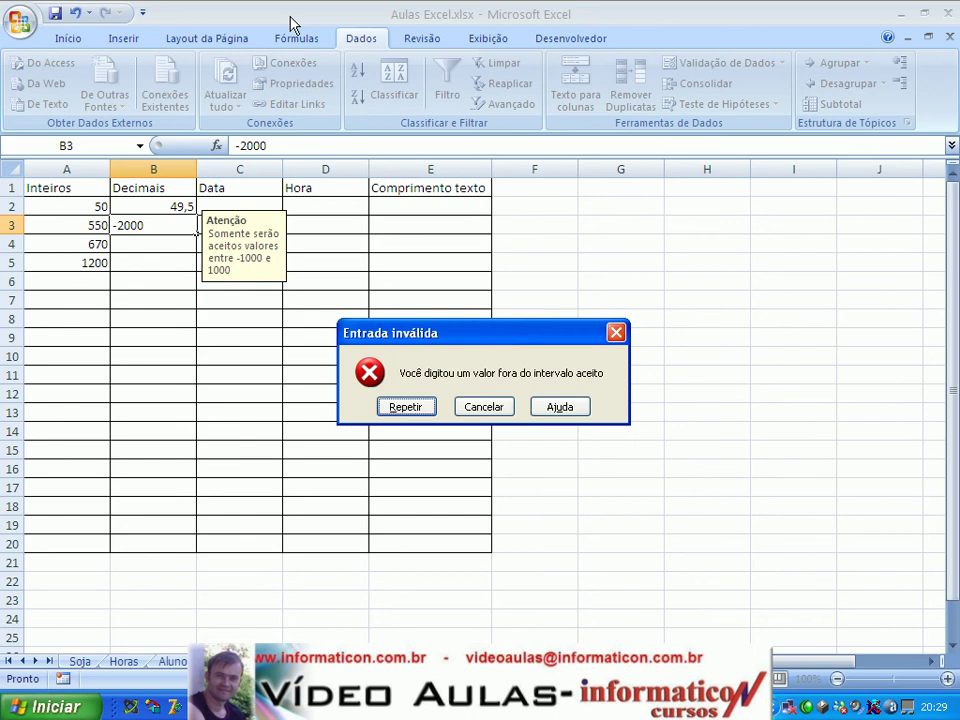
pyautogui.press('Tab')
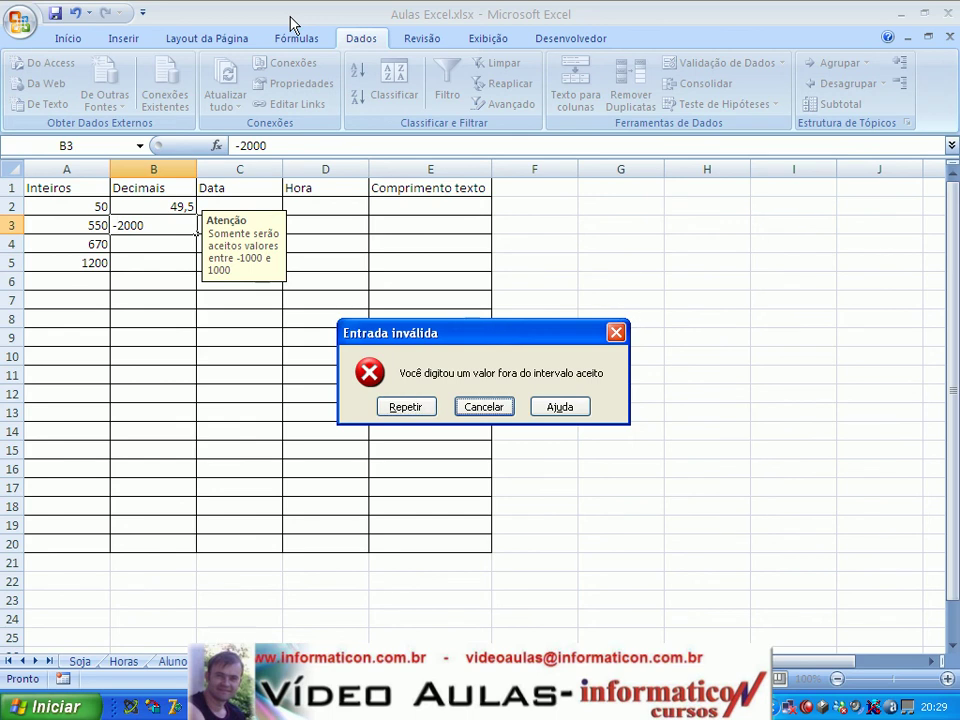
pyautogui.press('Return')
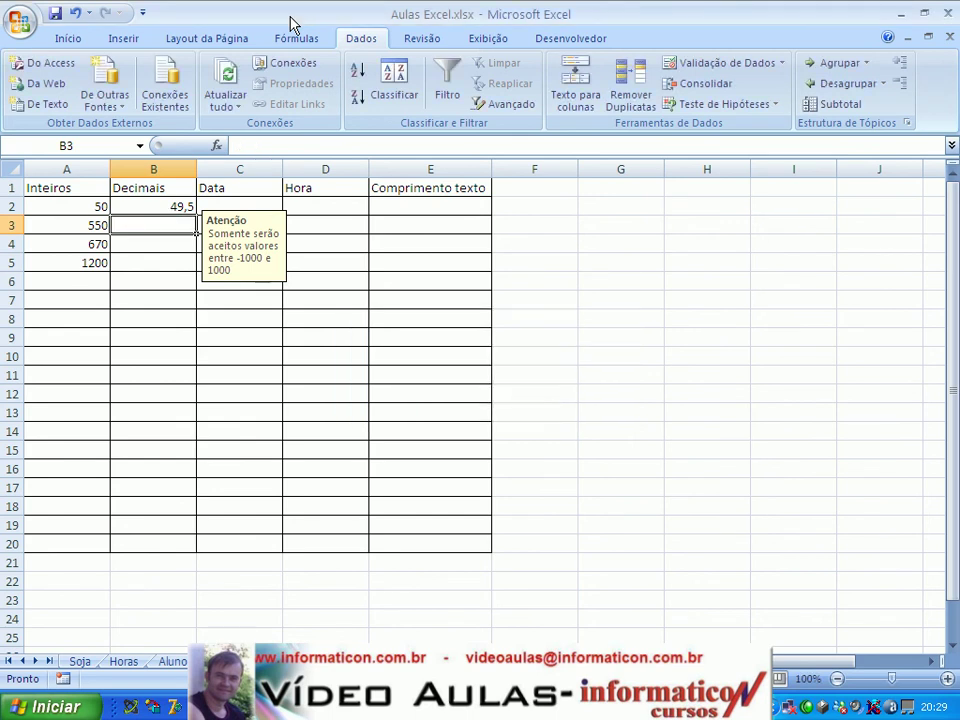
# Step: Test the decimal validation's upper limit by trying to enter 1300 in cell B3, and cancel the entry
pyautogui.write('1300')
pyautogui.press('Return')
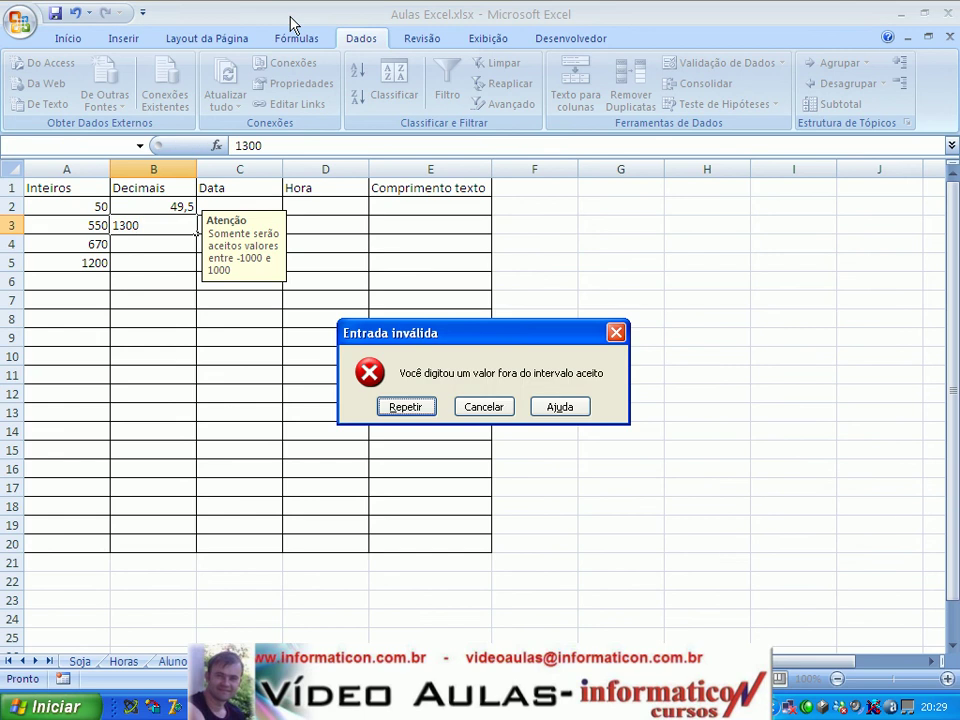
pyautogui.press('Tab')
pyautogui.press('Return')
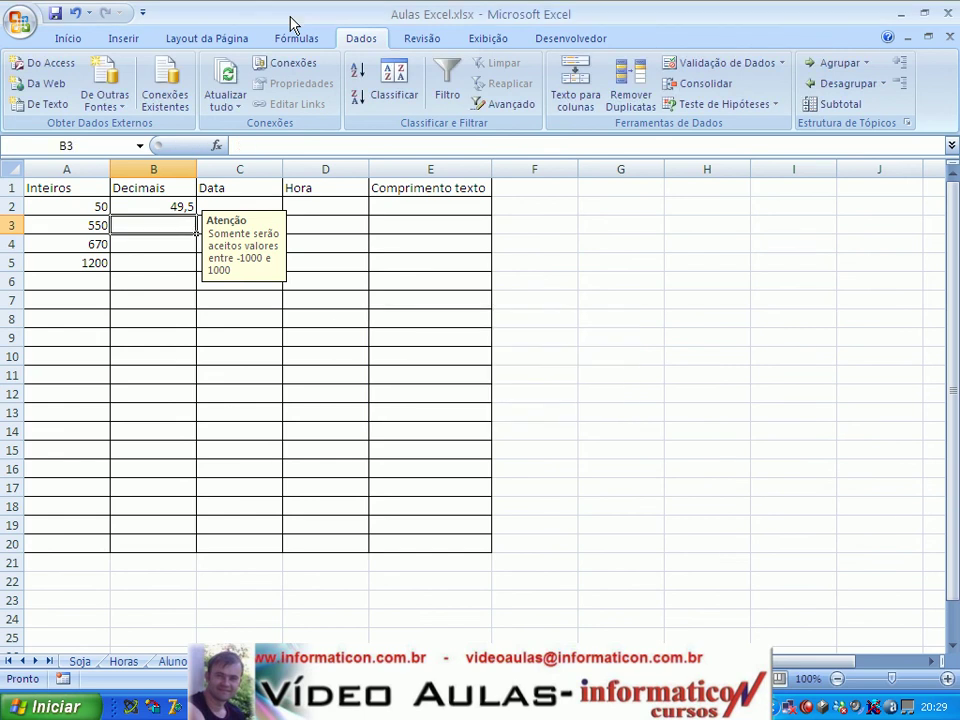
# Step: Apply a Data validation rule to C2:C20 that accepts dates greater than or equal to 01/01/1900
pyautogui.press('Up')
pyautogui.press('Right')
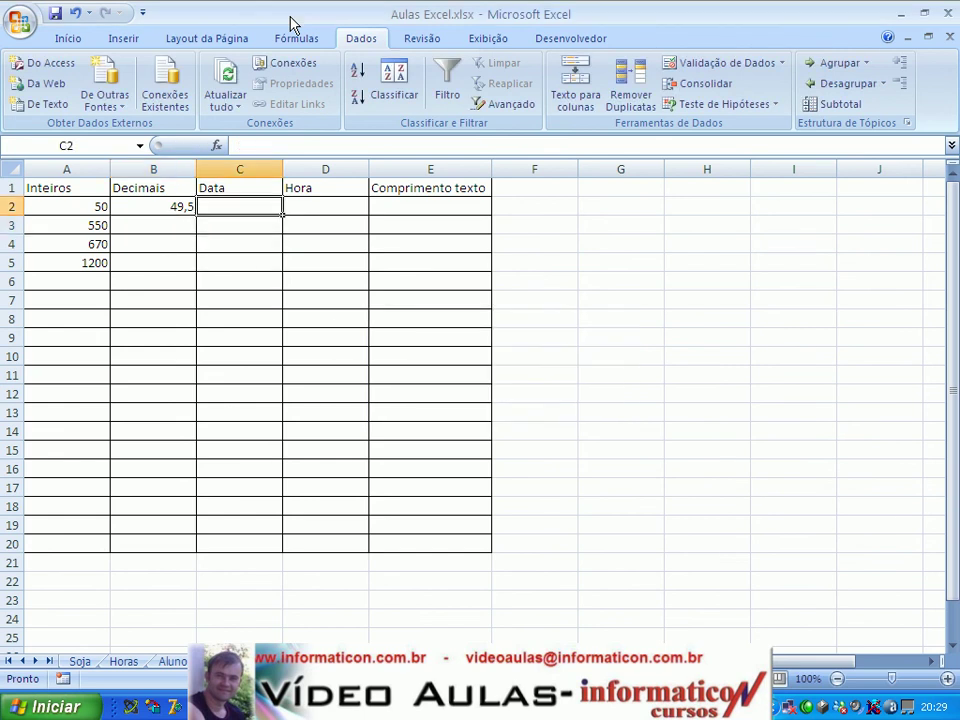
pyautogui.hotkey('shift', 'Down')
pyautogui.hotkey('shift', 'Down')
pyautogui.hotkey('shift', 'Down')
pyautogui.hotkey('shift', 'Down')
pyautogui.hotkey('shift', 'Down')
pyautogui.hotkey('shift', 'Down')
pyautogui.hotkey('shift', 'Down')
pyautogui.hotkey('shift', 'Down')
pyautogui.hotkey('shift', 'Down')
pyautogui.hotkey('shift', 'Down')
pyautogui.hotkey('shift', 'Down')
pyautogui.hotkey('shift', 'Down')
pyautogui.hotkey('shift', 'Down')
pyautogui.hotkey('shift', 'Down')
pyautogui.hotkey('shift', 'Down')
pyautogui.hotkey('shift', 'Down')
pyautogui.hotkey('shift', 'Down')
pyautogui.hotkey('shift', 'Down')
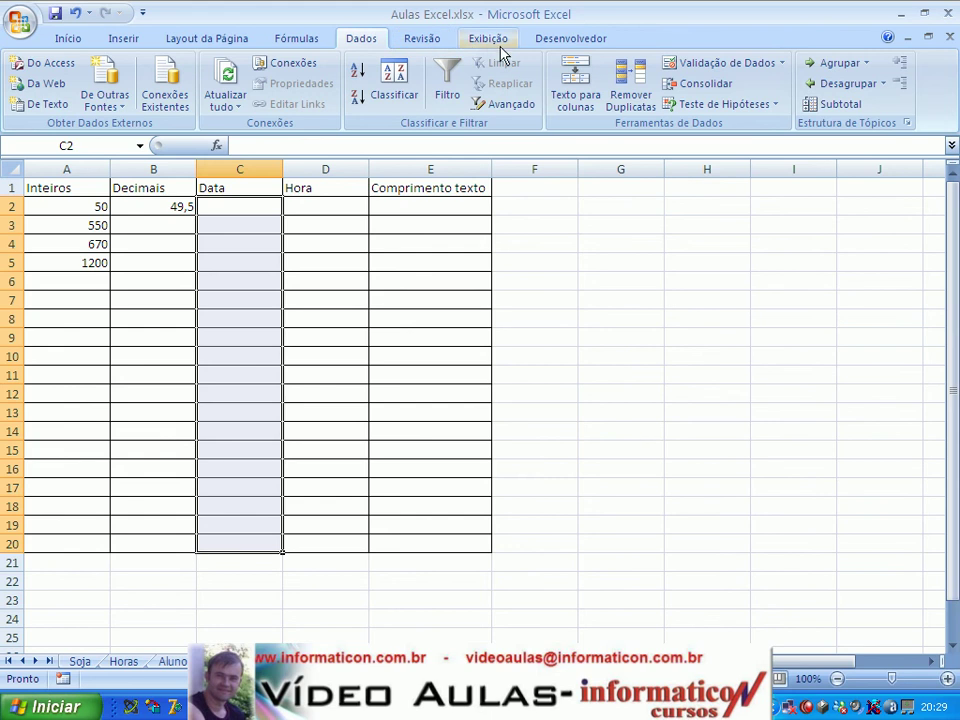
pyautogui.click(738, 64)
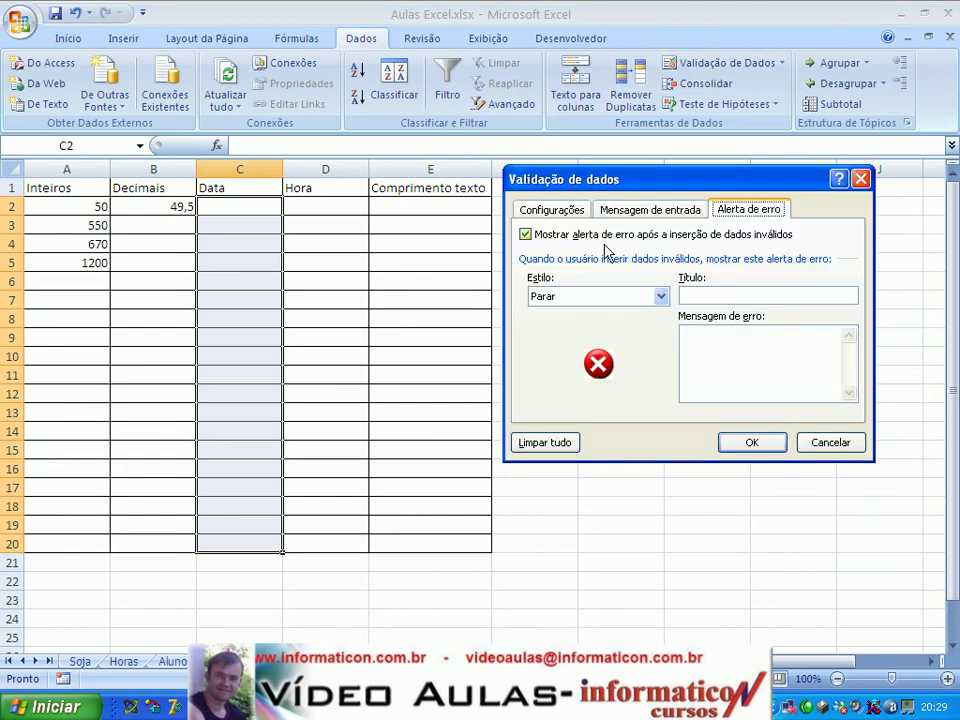
pyautogui.click(540, 215)
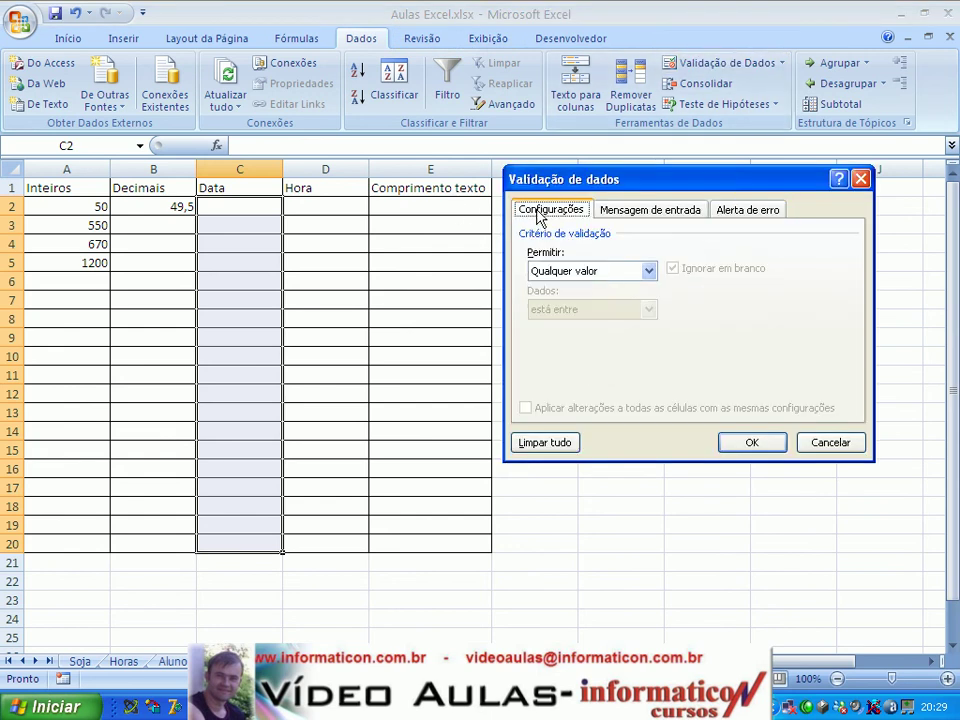
pyautogui.click(614, 275)
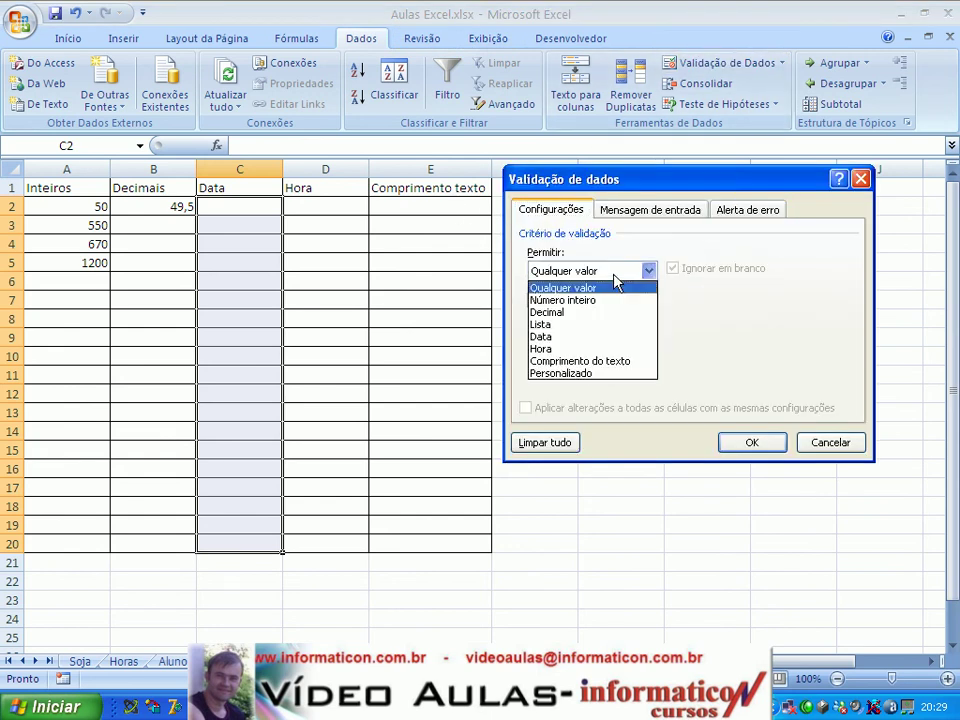
pyautogui.click(558, 337)
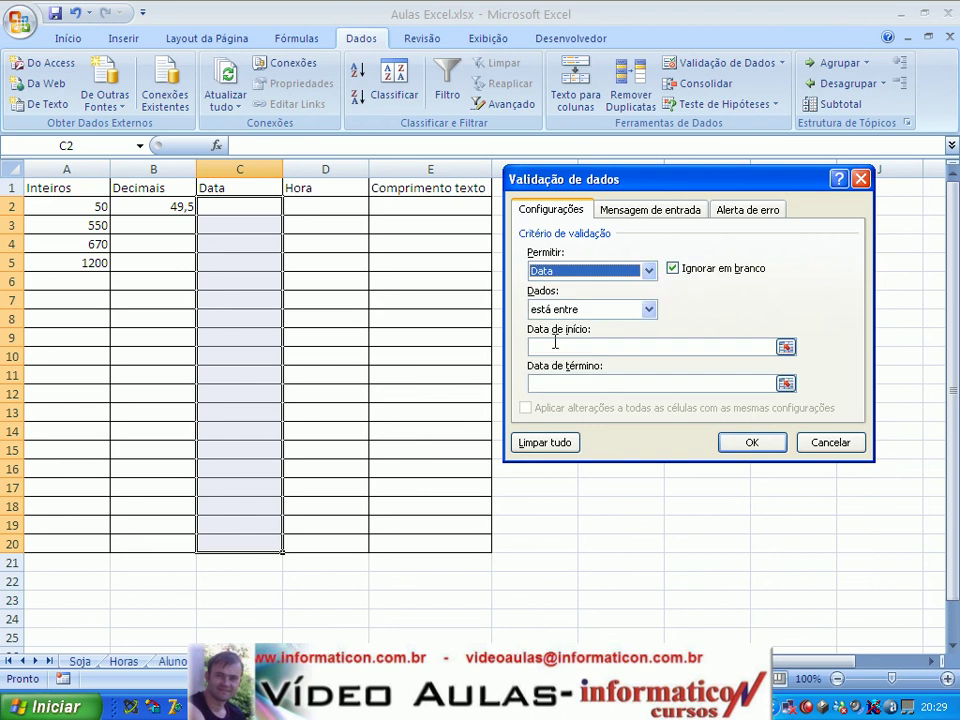
pyautogui.click(650, 311)
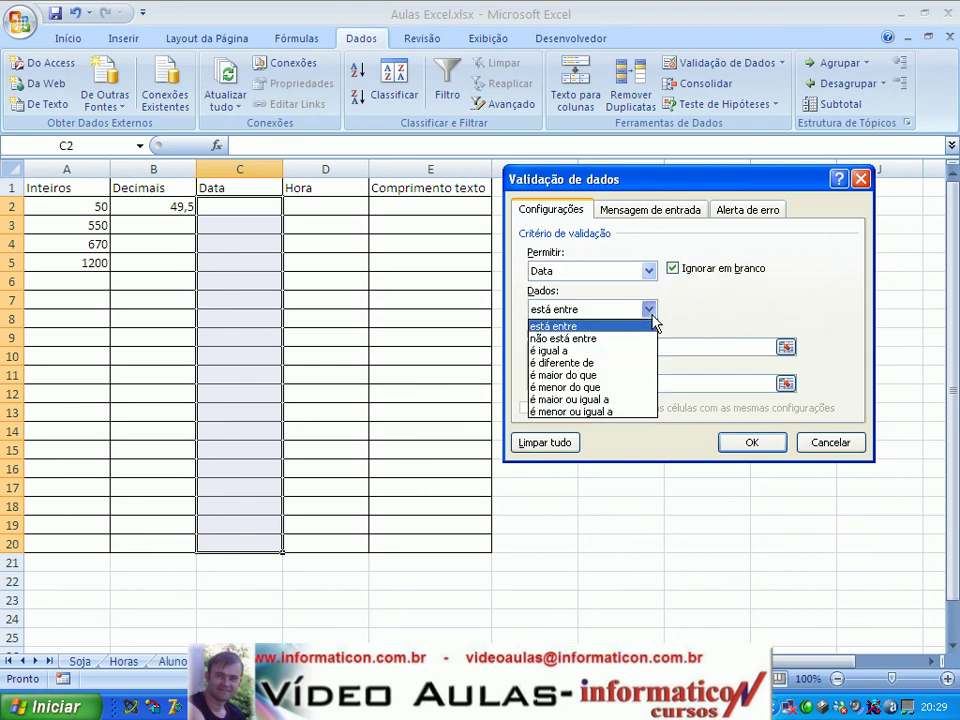
pyautogui.click(598, 400)
pyautogui.click(605, 345)
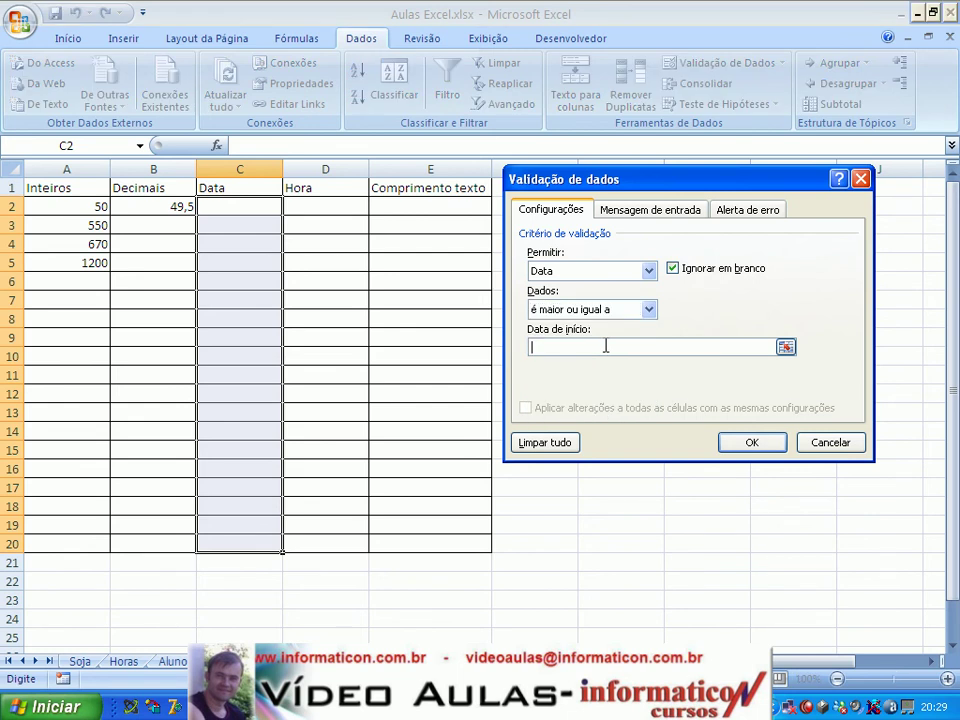
pyautogui.write('01/01/1900')
pyautogui.click(751, 443)
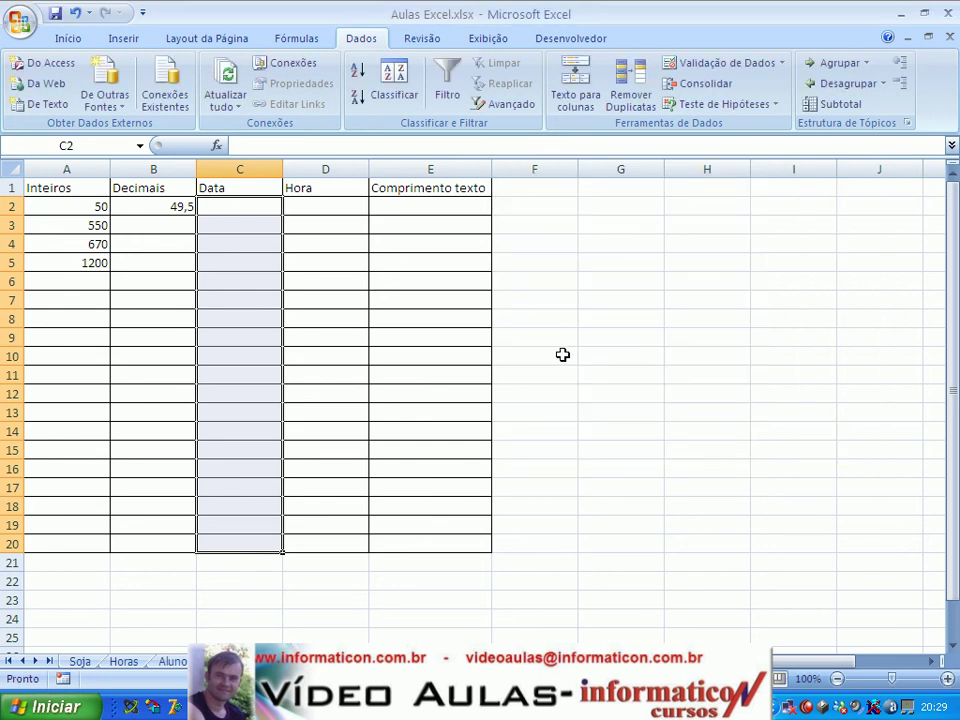
# Step: Add an input message to C2:C20 titled "Atenção" with the text "Somente serão aceitas datas igual ou maior que 01/01/1900"
pyautogui.click(703, 66)
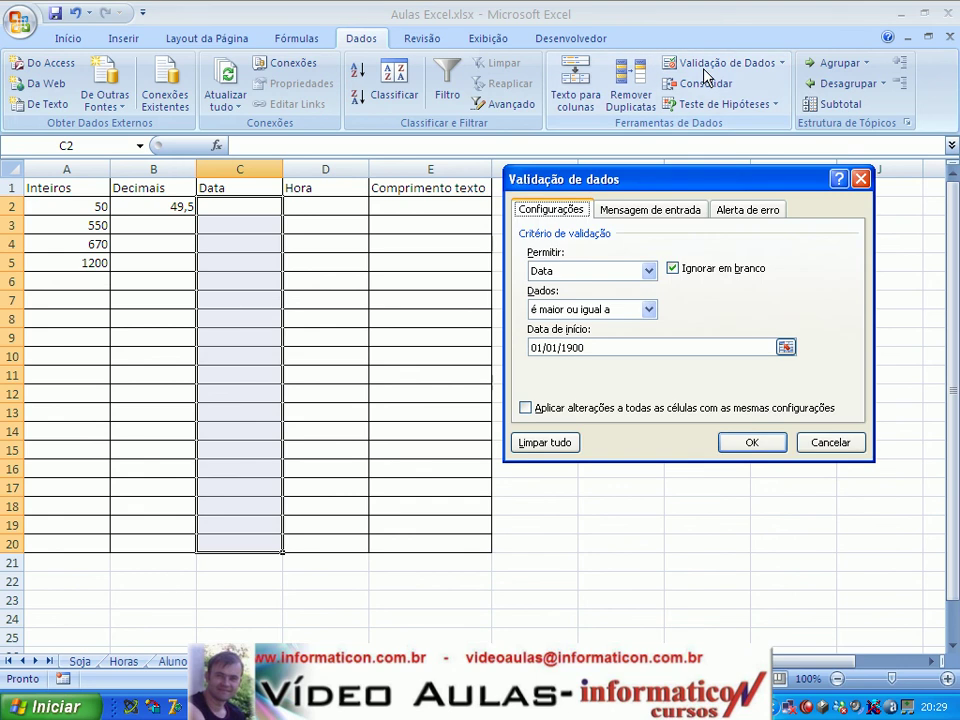
pyautogui.click(629, 215)
pyautogui.click(555, 291)
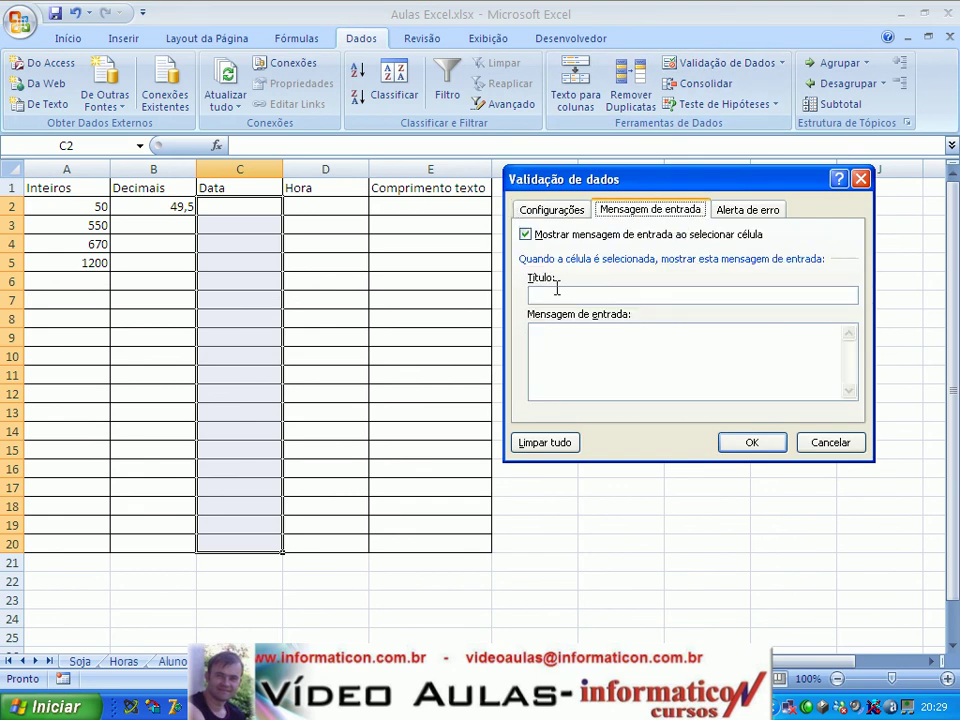
pyautogui.write('Atenção')
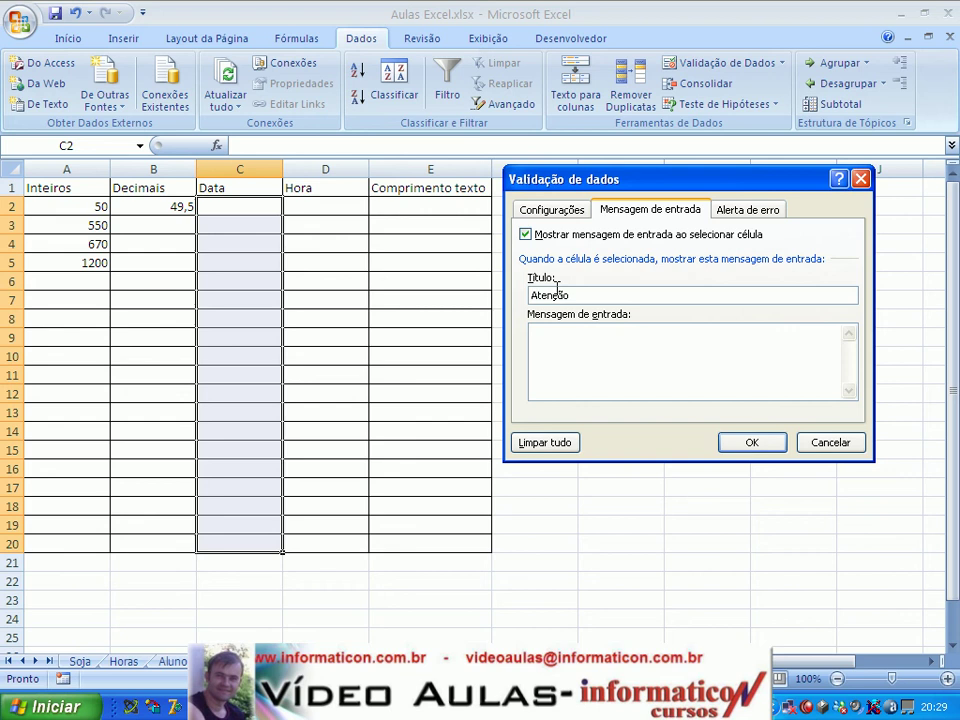
pyautogui.press('Tab')
pyautogui.write('Somente serão aceitas datas')
pyautogui.write(' acima')
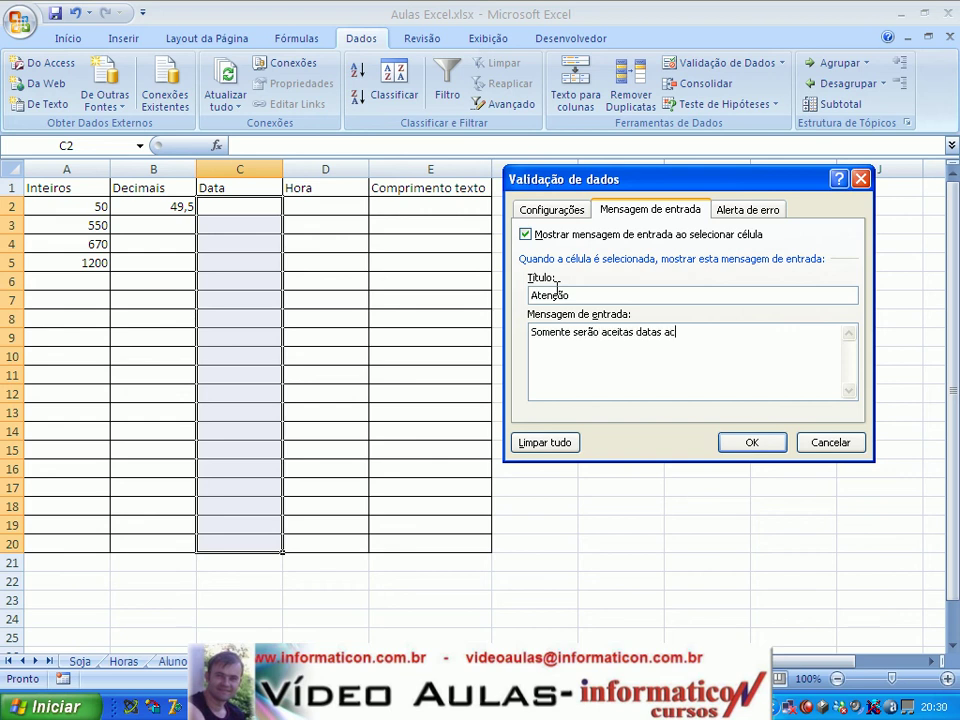
pyautogui.write(' de')
pyautogui.hotkey('ctrl', 'Left')
pyautogui.hotkey('ctrl', 'Left')
pyautogui.write('igual ou')
pyautogui.hotkey('shift', 'End')
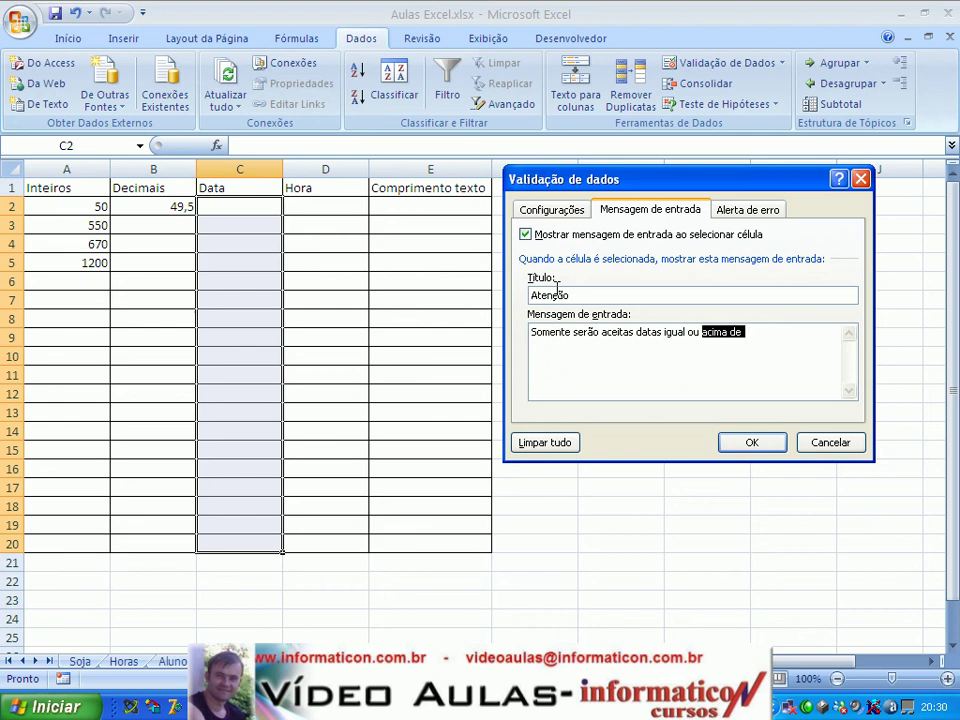
pyautogui.write('maior que ')
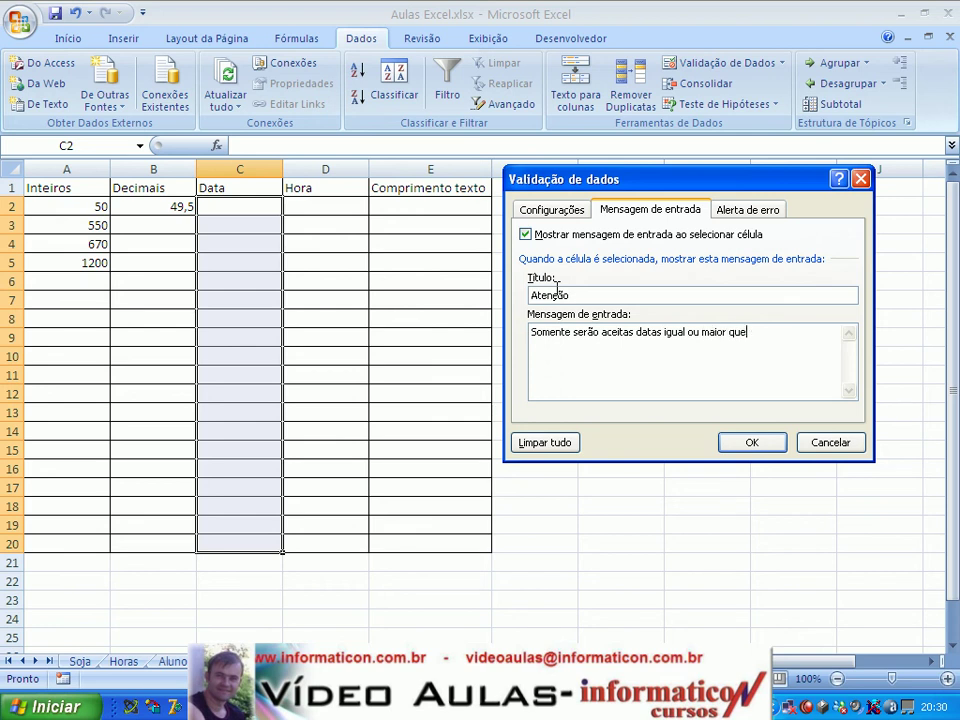
pyautogui.write('01/01/1900')
# Step: Add an error alert to C2:C20 titled "Entrada inválida" with the message "Você digitou um valor fora do intervalo válido", and apply the settings
pyautogui.click(762, 208)
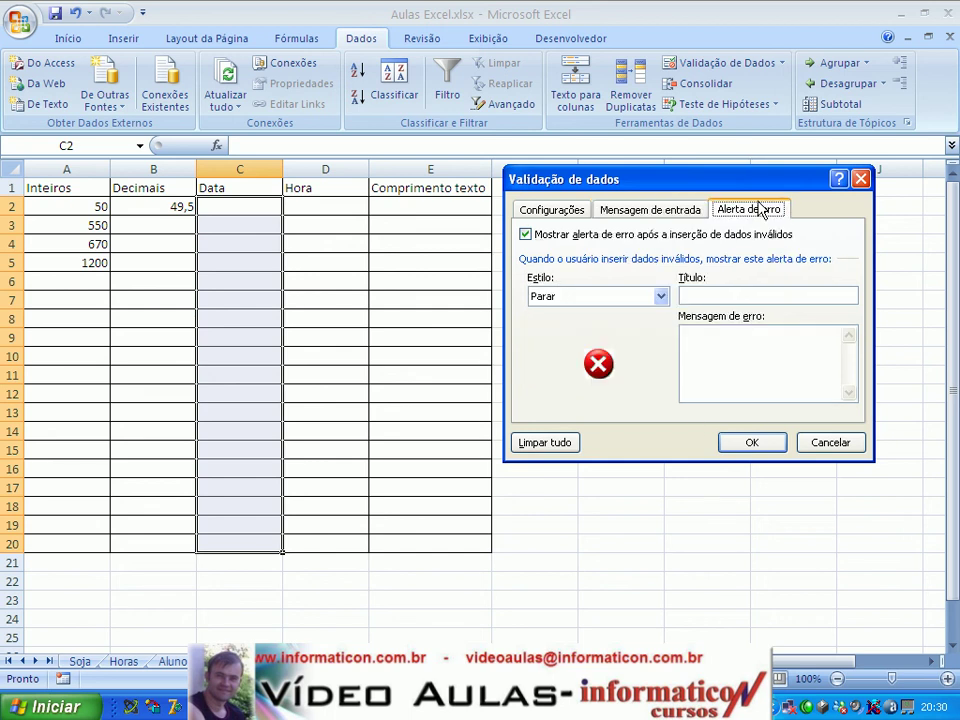
pyautogui.click(743, 290)
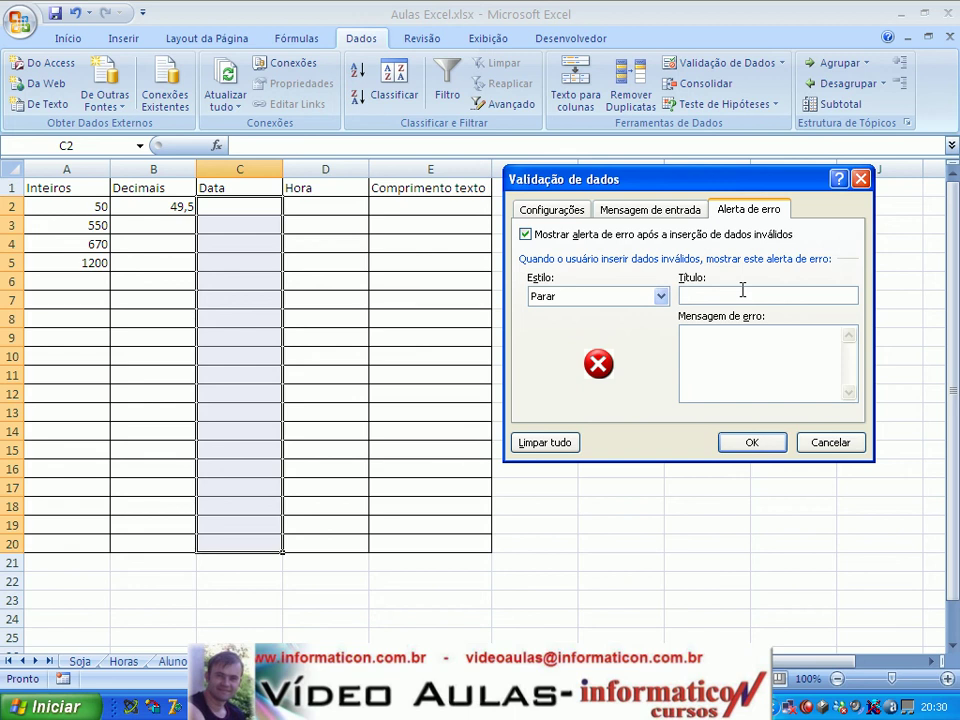
pyautogui.write('Entrada inválida')
pyautogui.click(763, 362)
pyautogui.write('Você digou')
pyautogui.press('BackSpace')
pyautogui.press('BackSpace')
pyautogui.write('gitou')
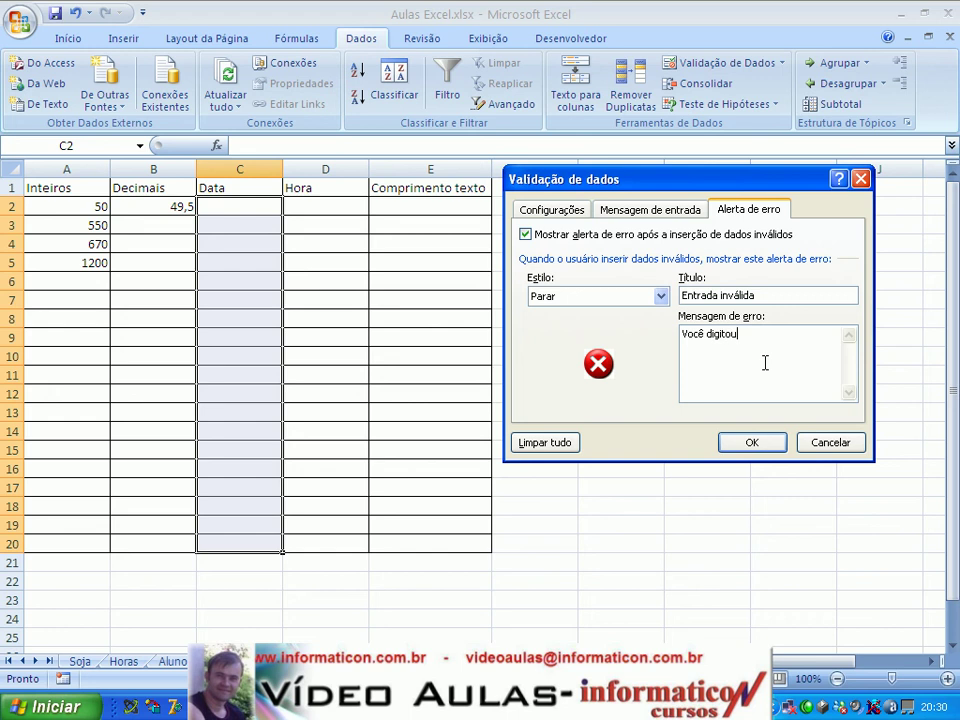
pyautogui.write(' um valor fora do intervalo')
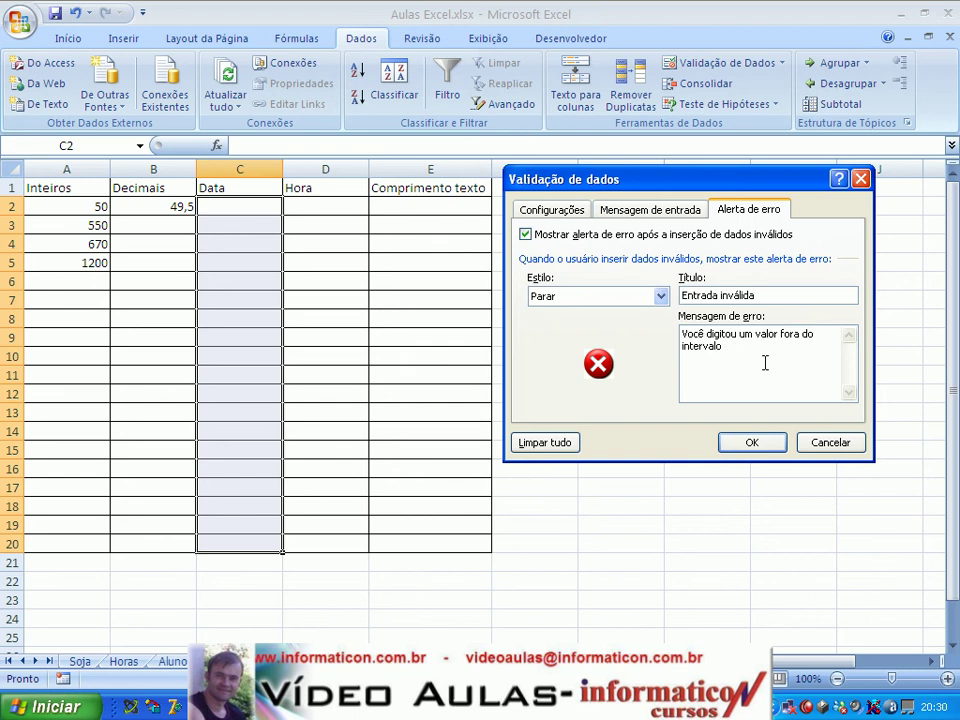
pyautogui.write(' válido')
pyautogui.click(750, 442)
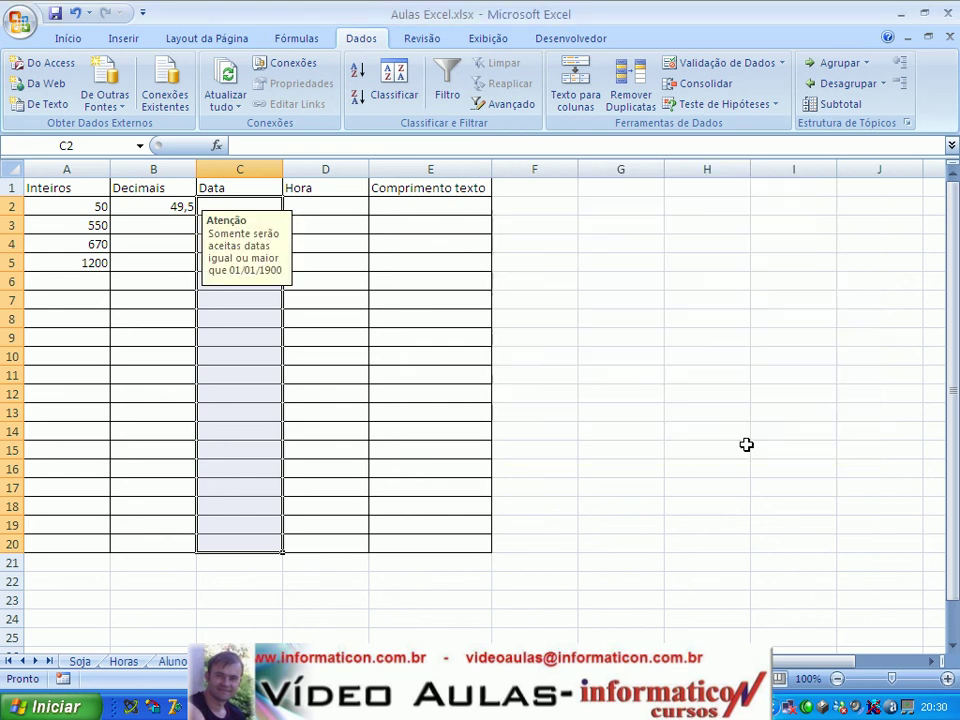
# Step: Move the Data column's input message off its cells to beside them, over column D around rows 8 to 11
pyautogui.click(230, 318)
pyautogui.click(240, 206)
pyautogui.press('Down')
pyautogui.press('Down')
pyautogui.press('Down')
pyautogui.press('Down')
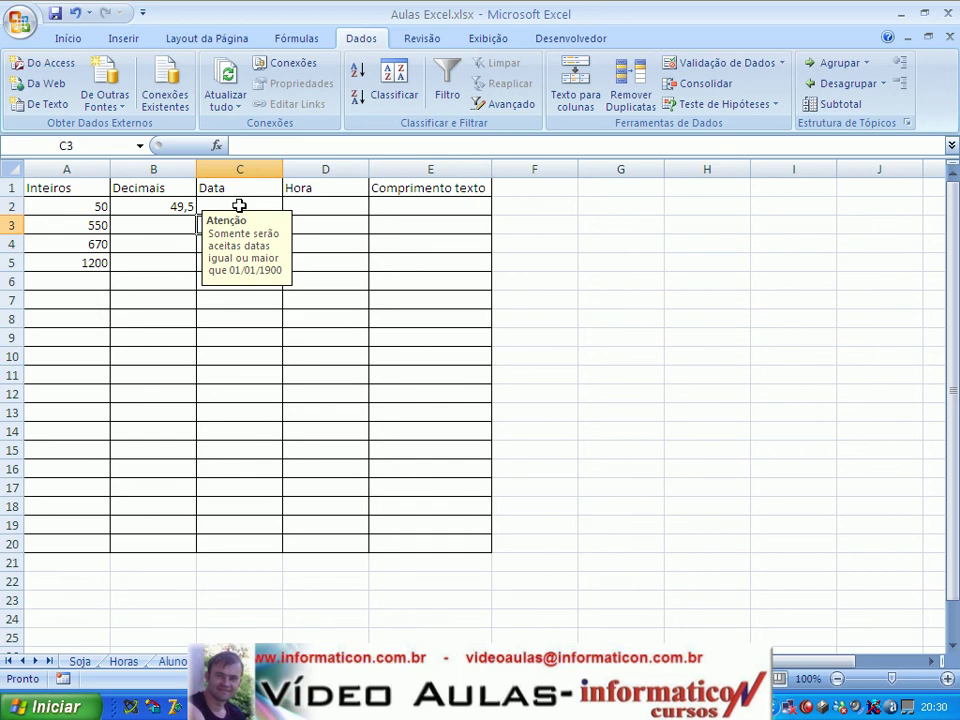
pyautogui.moveTo(238, 216); pyautogui.dragTo(319, 340)
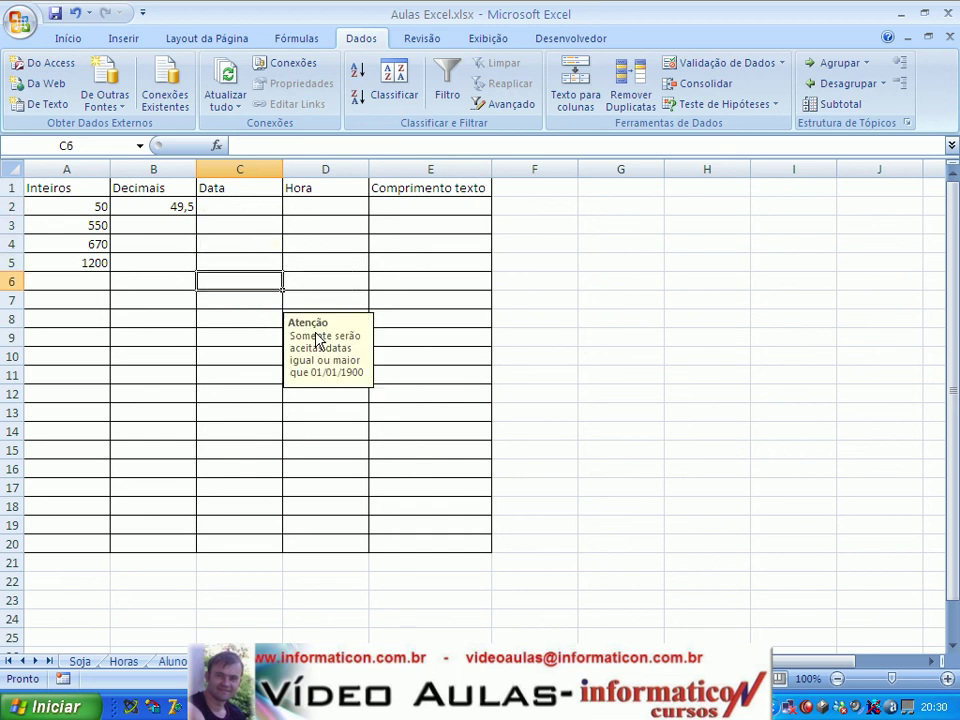
# Step: Examine the input message's display while going through the Data column cells from C2 down to C20 and back
pyautogui.click(234, 206)
pyautogui.press('Down')
pyautogui.press('Down')
pyautogui.press('Down')
pyautogui.press('Down')
pyautogui.press('Down')
pyautogui.press('Down')
pyautogui.press('Down')
pyautogui.press('Down')
pyautogui.press('Down')
pyautogui.press('Down')
pyautogui.press('Down')
pyautogui.press('Down')
pyautogui.press('Down')
pyautogui.press('Down')
pyautogui.press('Down')
pyautogui.press('Down')
pyautogui.press('Down')
pyautogui.press('Down')
pyautogui.press('Down')
pyautogui.press('Down')
pyautogui.press('Up')
pyautogui.press('Up')
pyautogui.press('Up')
pyautogui.press('Up')
pyautogui.press('Up')
pyautogui.press('Up')
pyautogui.press('Up')
pyautogui.press('Up')
pyautogui.press('Up')
pyautogui.press('Up')
pyautogui.press('Up')
pyautogui.press('Up')
pyautogui.press('Up')
pyautogui.press('Up')
pyautogui.press('Up')
pyautogui.press('Up')
pyautogui.press('Up')
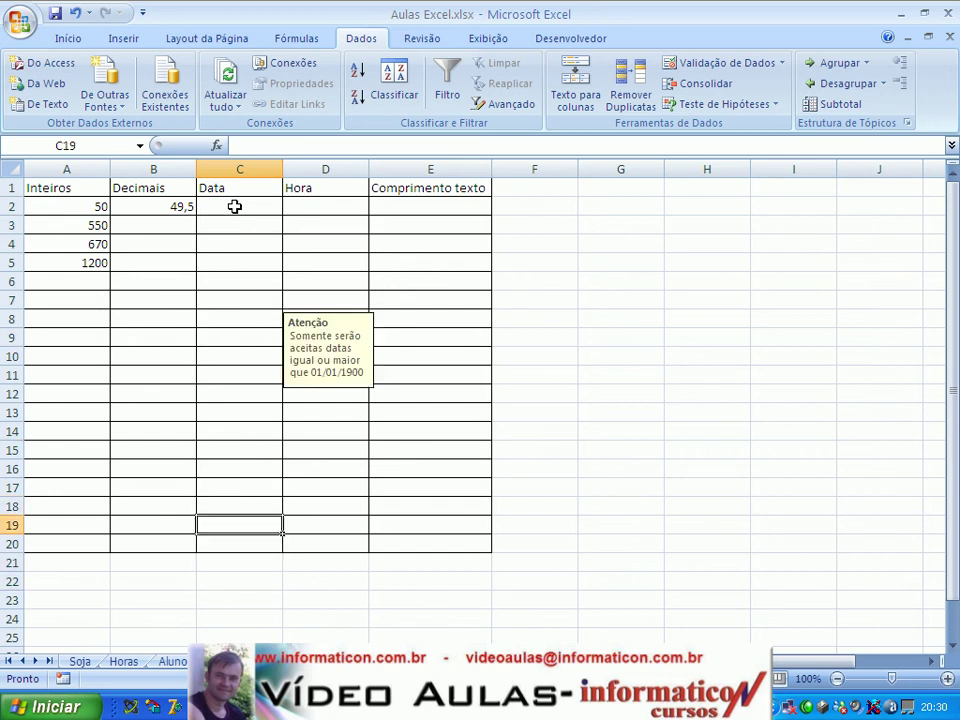
pyautogui.press('Up')
pyautogui.press('Up')
pyautogui.press('Up')
# Step: Apply an Hora validation rule to D2:D20 that accepts times between 06:00 and 12:00, and select cell D2
pyautogui.press('Right')
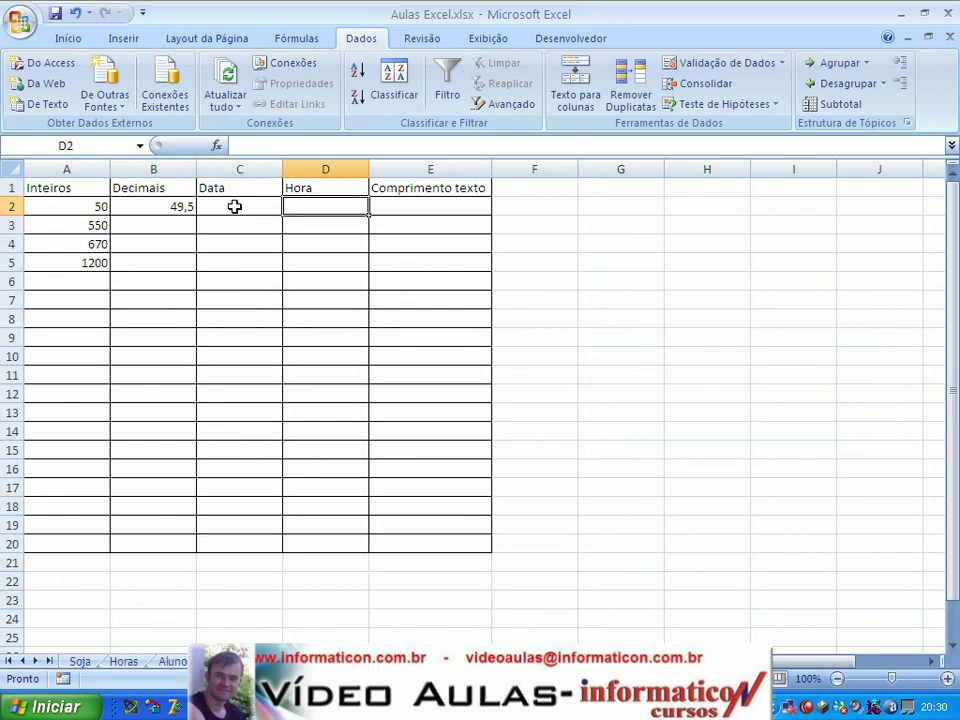
pyautogui.hotkey('shift', 'Down')
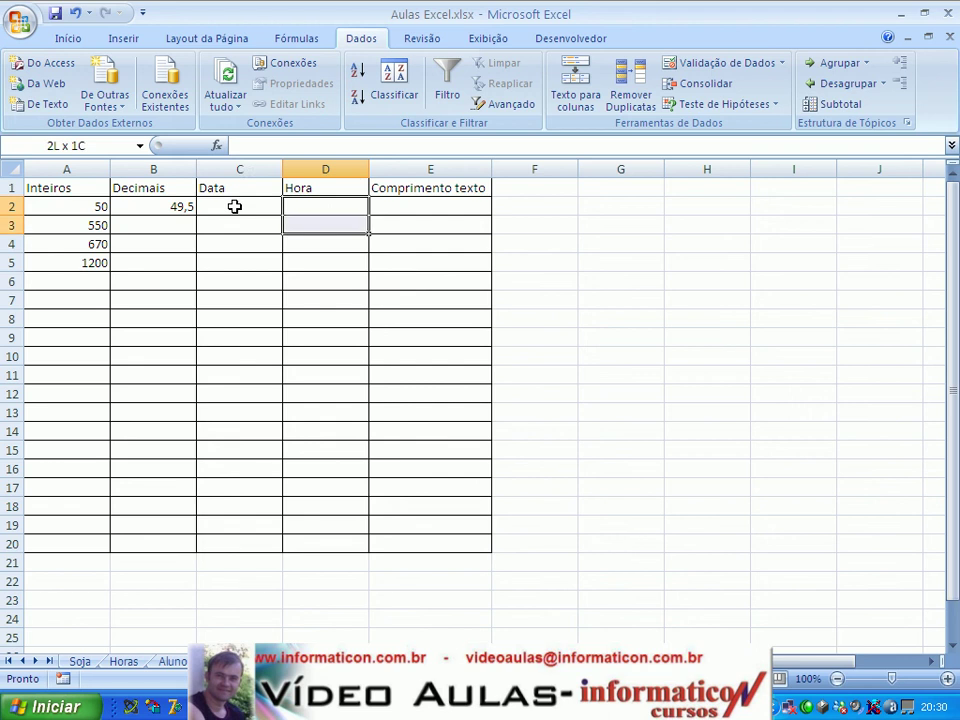
pyautogui.hotkey('shift', 'Down')
pyautogui.hotkey('shift', 'Down')
pyautogui.hotkey('shift', 'Down')
pyautogui.hotkey('shift', 'Down')
pyautogui.hotkey('shift', 'Down')
pyautogui.hotkey('shift', 'Down')
pyautogui.hotkey('shift', 'Down')
pyautogui.hotkey('shift', 'Down')
pyautogui.hotkey('shift', 'Down')
pyautogui.hotkey('shift', 'Down')
pyautogui.hotkey('shift', 'Down')
pyautogui.hotkey('shift', 'Down')
pyautogui.hotkey('shift', 'Down')
pyautogui.hotkey('shift', 'Down')
pyautogui.hotkey('shift', 'Down')
pyautogui.hotkey('shift', 'Down')
pyautogui.hotkey('shift', 'Down')
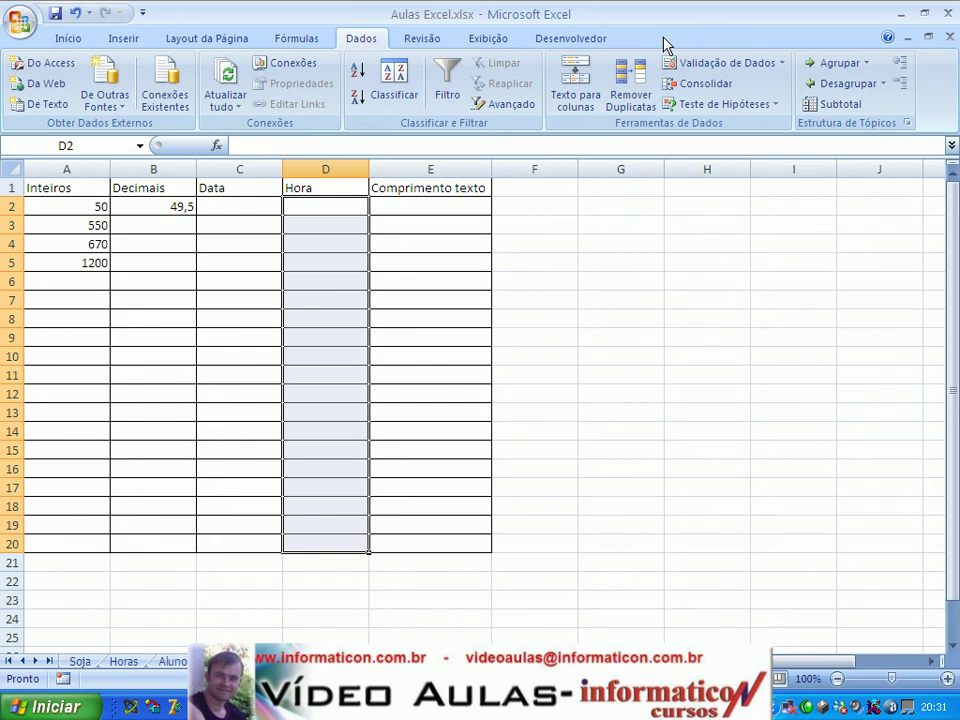
pyautogui.click(712, 66)
pyautogui.click(551, 209)
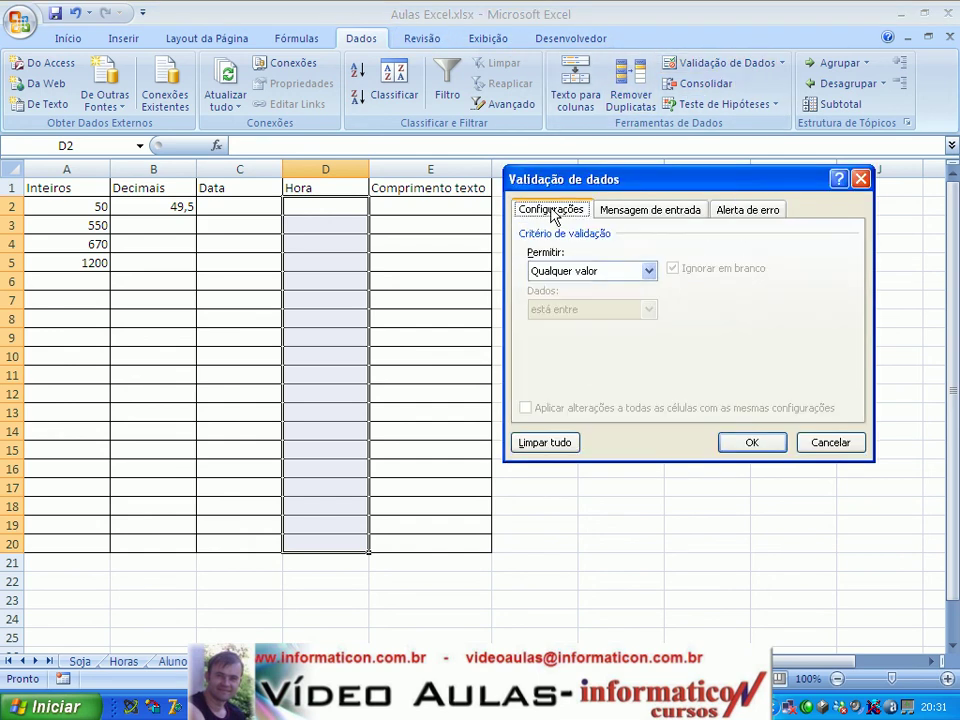
pyautogui.click(612, 277)
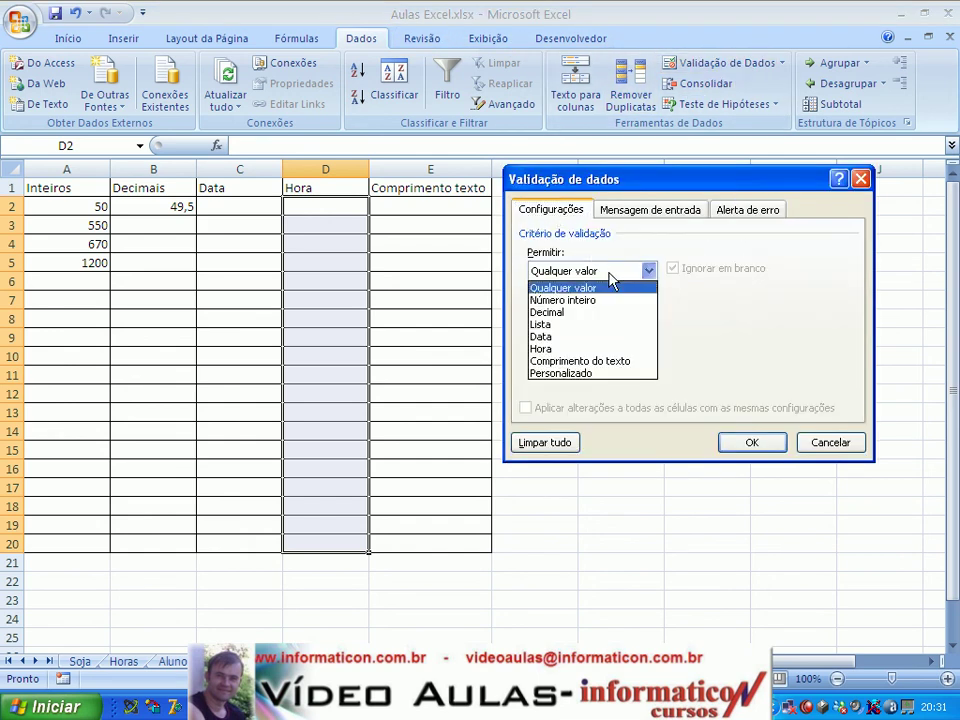
pyautogui.click(565, 349)
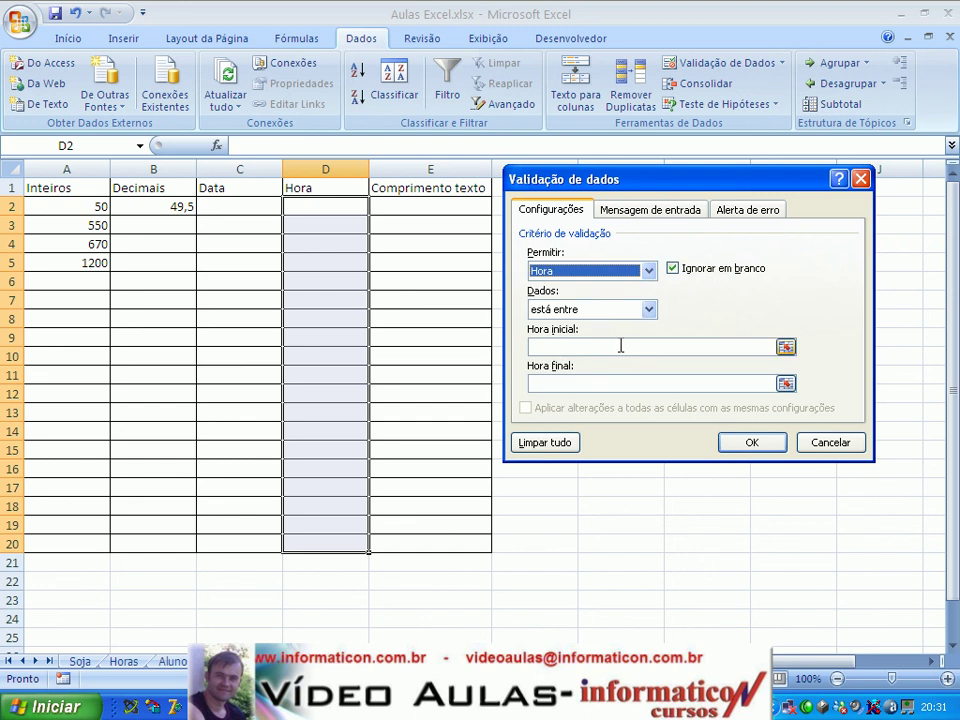
pyautogui.click(620, 346)
pyautogui.write('06')
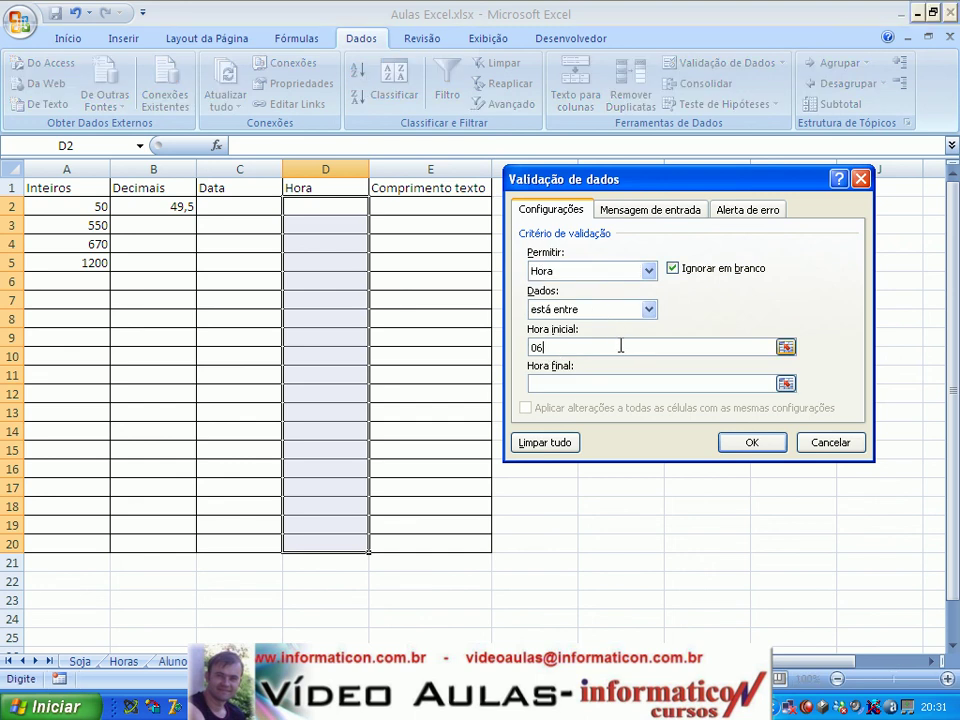
pyautogui.write(':00')
pyautogui.click(619, 383)
pyautogui.write('12:00')
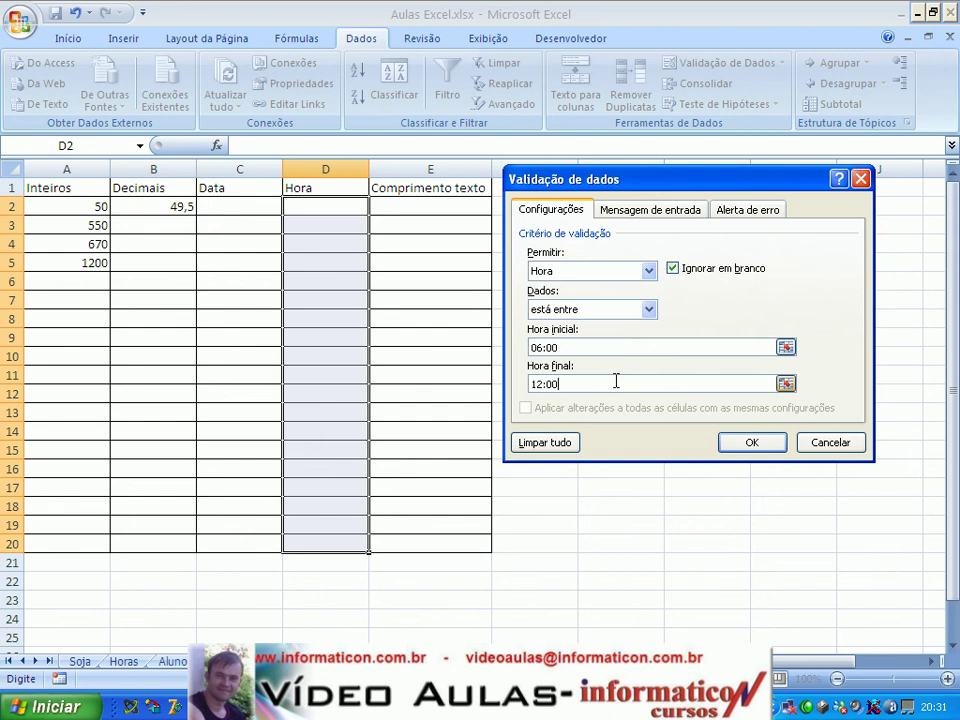
pyautogui.click(606, 209)
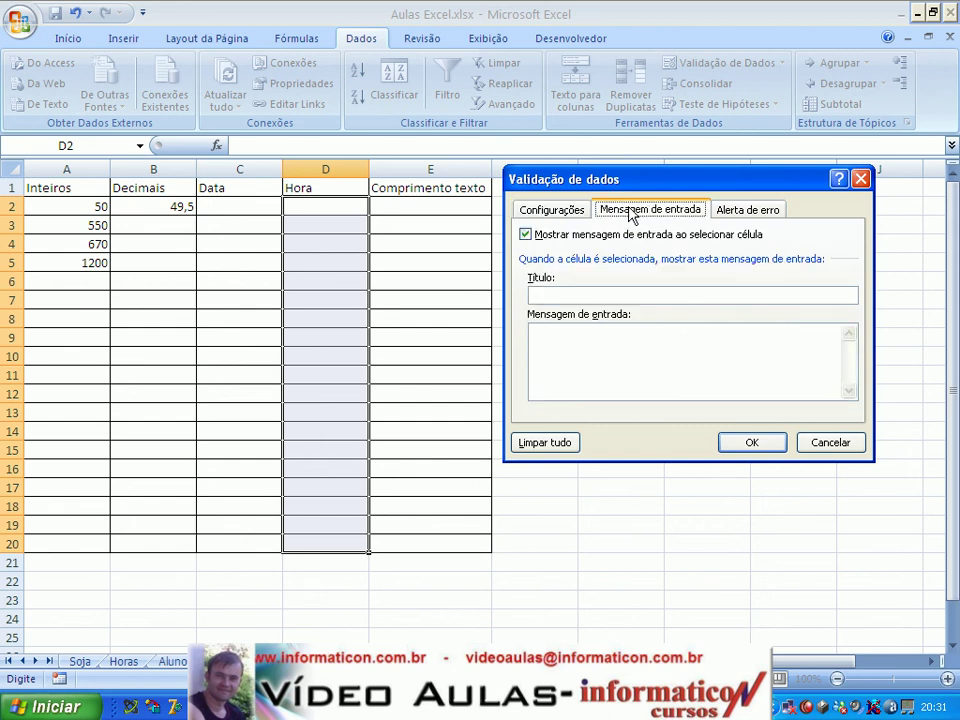
pyautogui.click(549, 212)
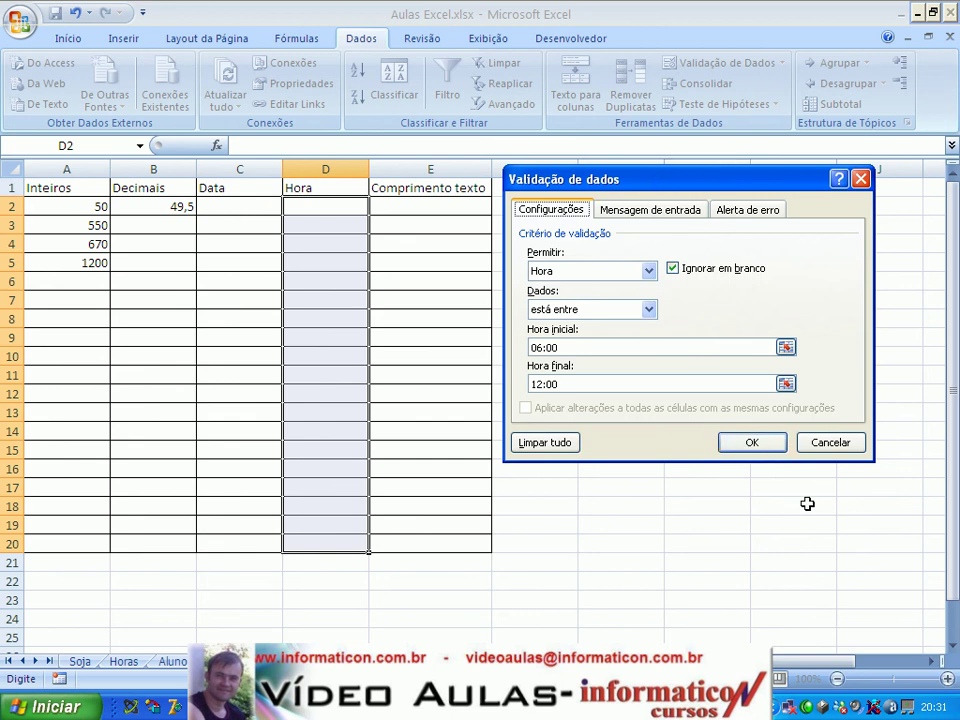
pyautogui.click(748, 443)
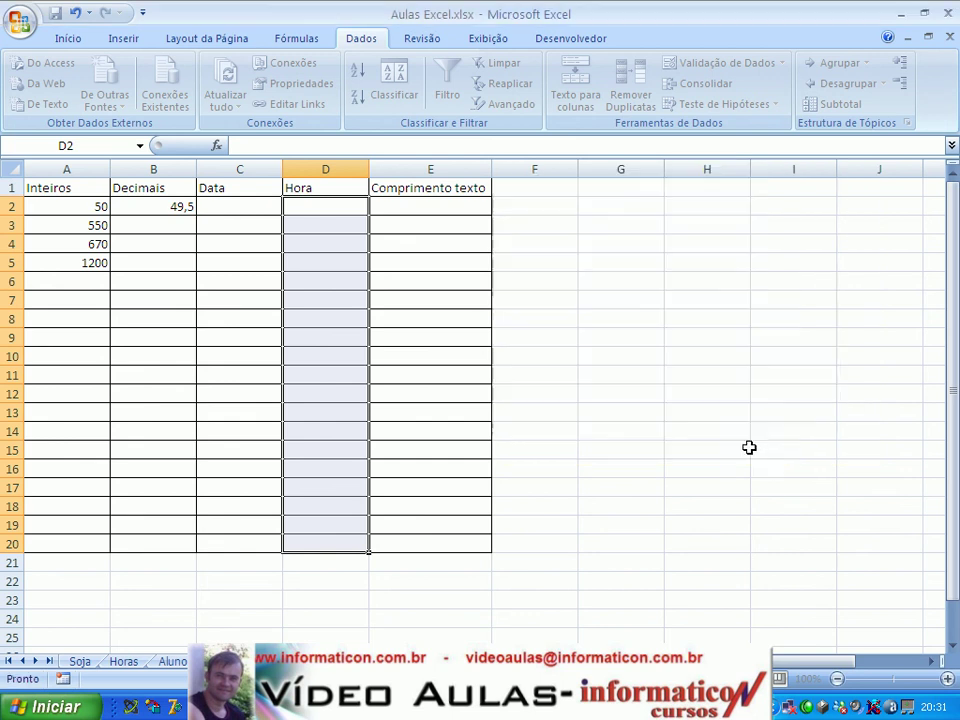
pyautogui.click(318, 207)
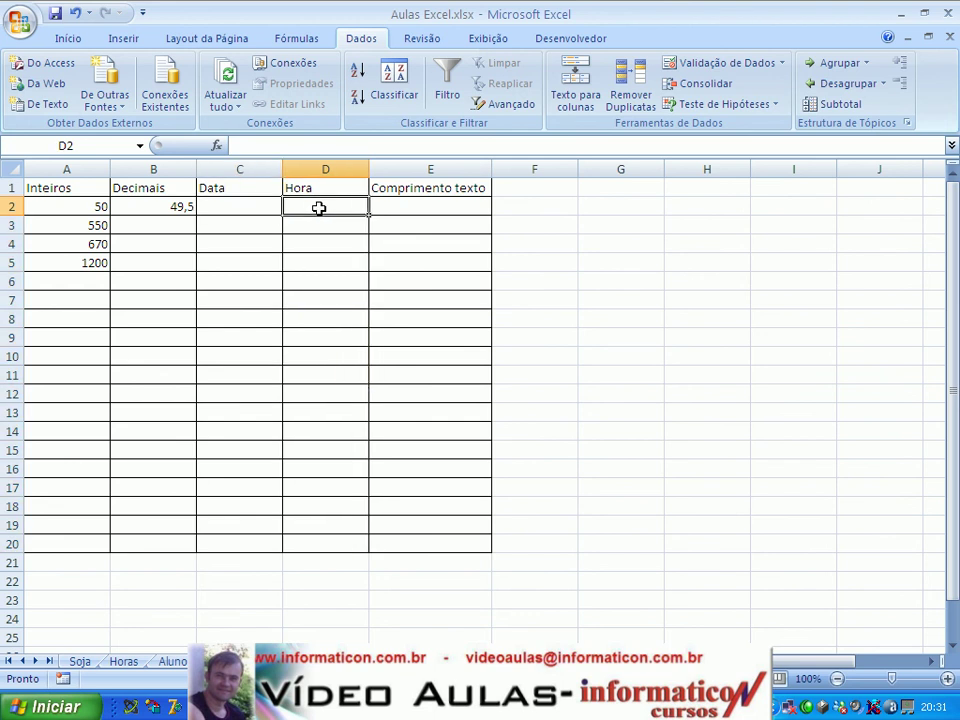
# Step: Try to enter 13:00 in cell D2 to test the Hora rule
pyautogui.write('13:00')
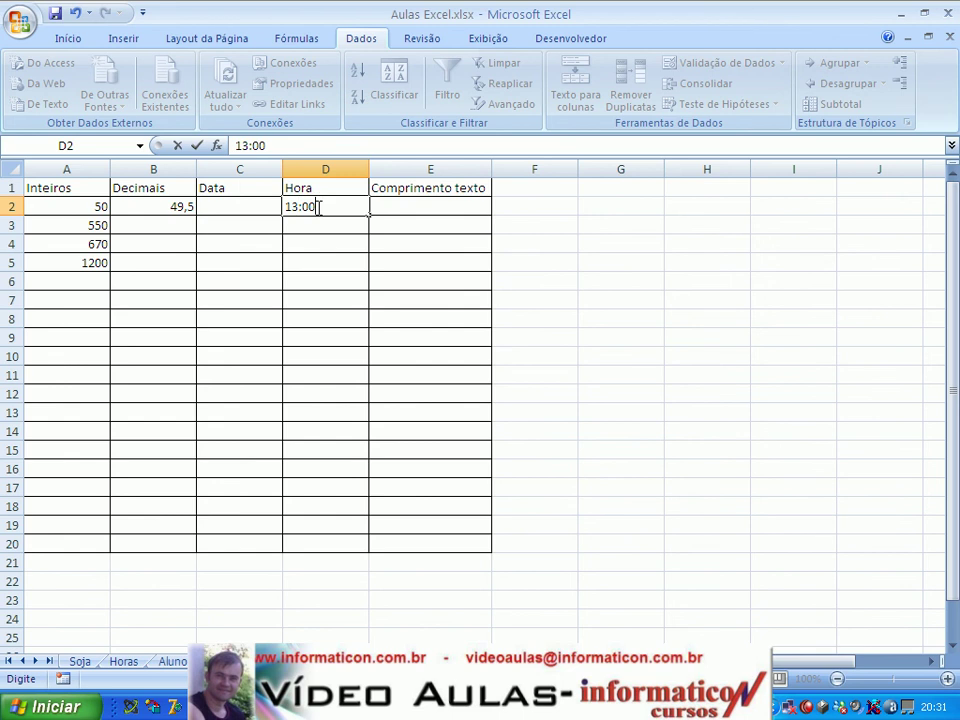
pyautogui.press('Return')
pyautogui.press('Escape')
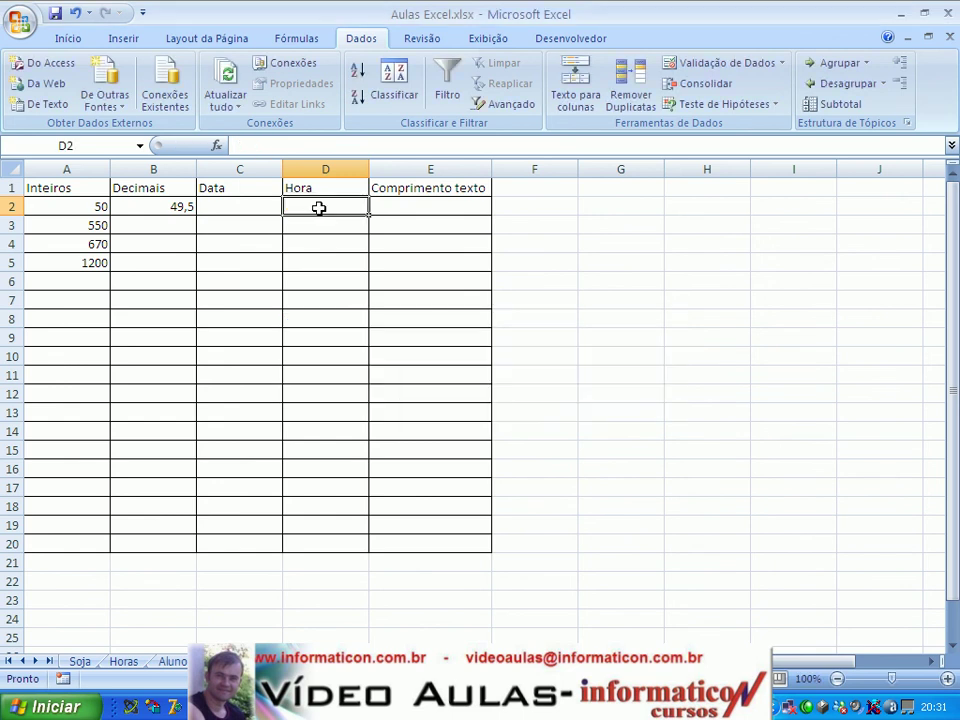
# Step: Enter the time 10:00 in cell D2
pyautogui.write('10:00')
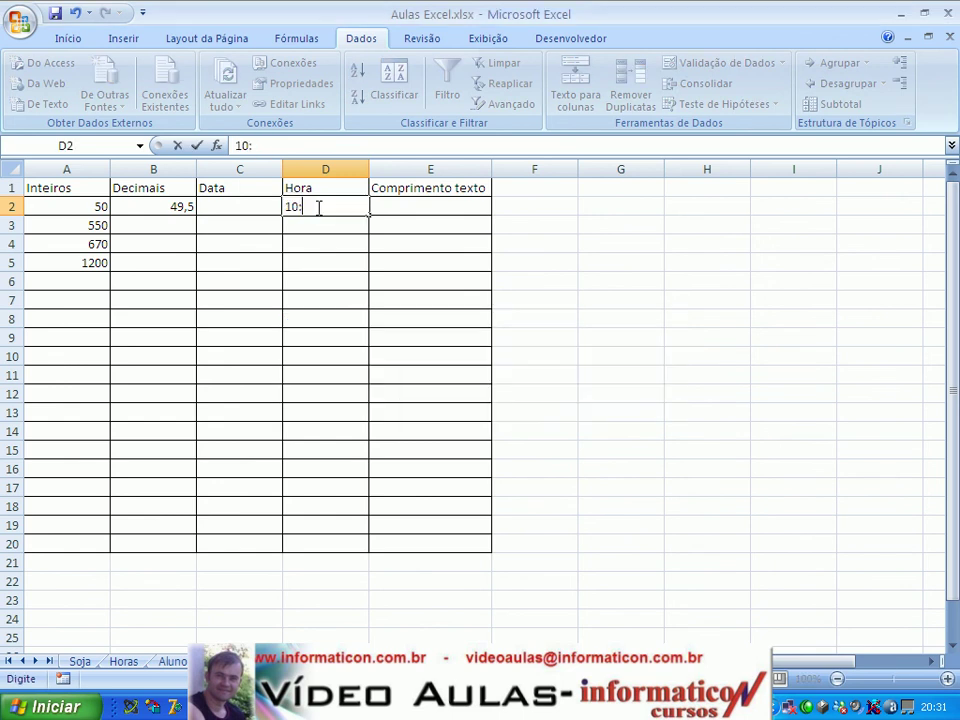
pyautogui.press('Return')
pyautogui.press('Down')
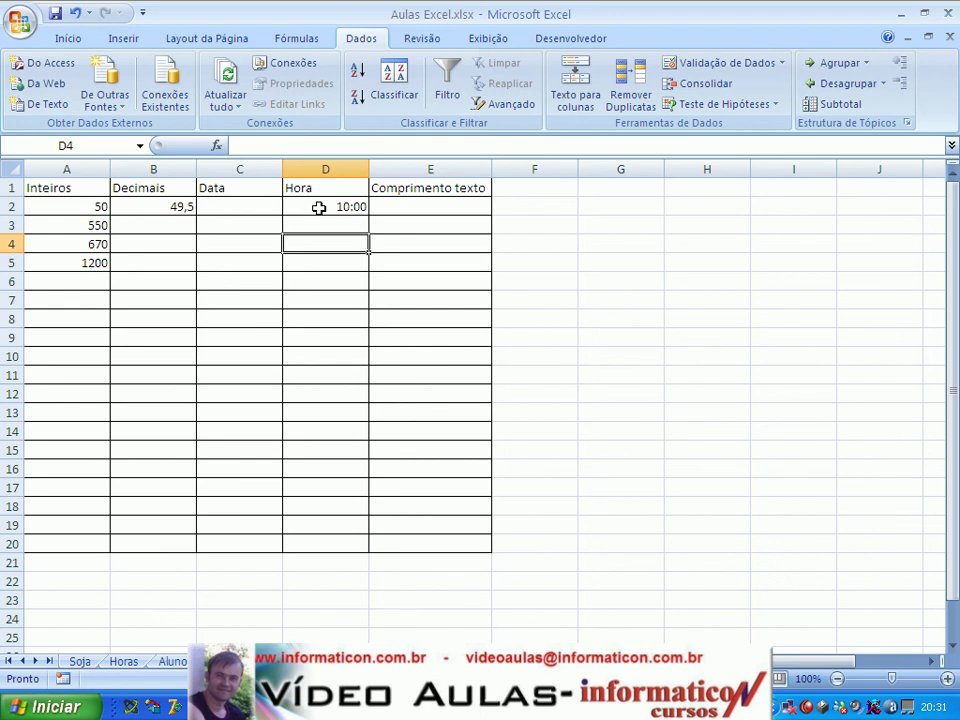
pyautogui.press('Up')
pyautogui.press('Up')
# Step: Define a Comprimento do texto validation rule for E2:E20 with the condition "é menor ou igual a" and a maximum of 15
pyautogui.press('Right')
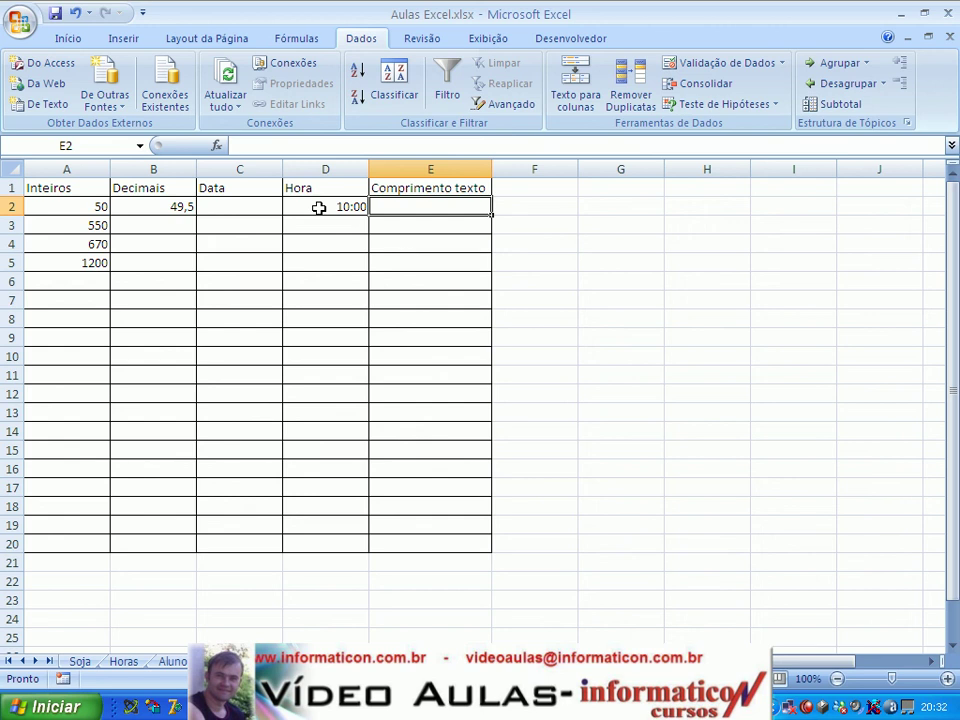
pyautogui.hotkey('shift', 'Down')
pyautogui.hotkey('shift', 'Down')
pyautogui.hotkey('shift', 'Down')
pyautogui.hotkey('shift', 'Down')
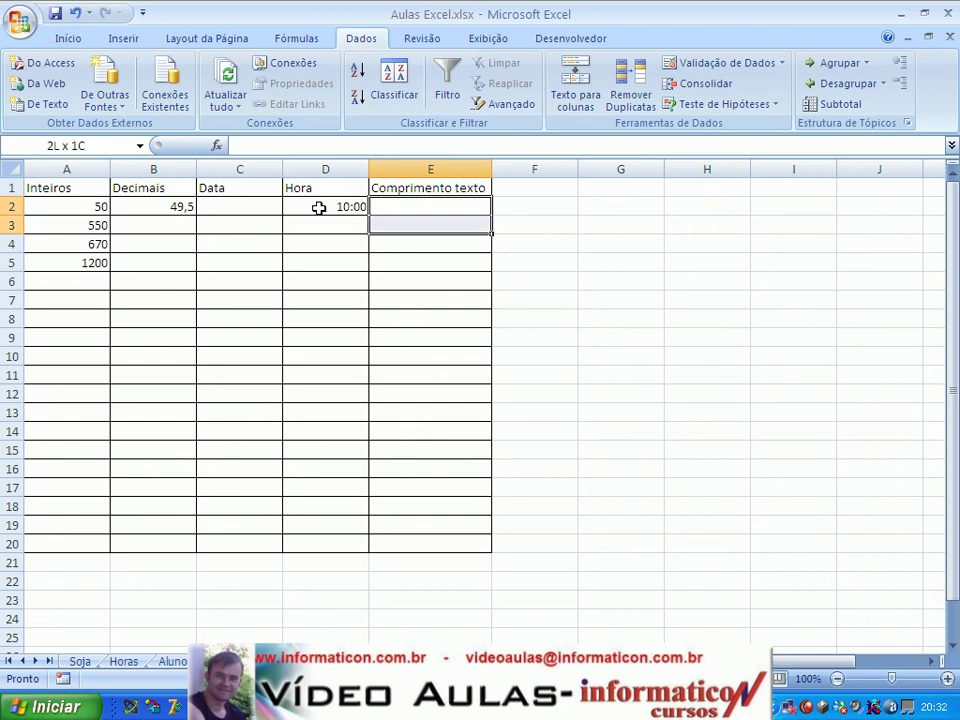
pyautogui.hotkey('shift', 'Down')
pyautogui.hotkey('shift', 'Down')
pyautogui.hotkey('shift', 'Down')
pyautogui.hotkey('shift', 'Down')
pyautogui.hotkey('shift', 'Down')
pyautogui.hotkey('shift', 'Down')
pyautogui.hotkey('shift', 'Down')
pyautogui.hotkey('shift', 'Down')
pyautogui.hotkey('shift', 'Down')
pyautogui.hotkey('shift', 'Down')
pyautogui.hotkey('shift', 'Down')
pyautogui.hotkey('shift', 'Down')
pyautogui.hotkey('shift', 'Down')
pyautogui.hotkey('shift', 'Down')
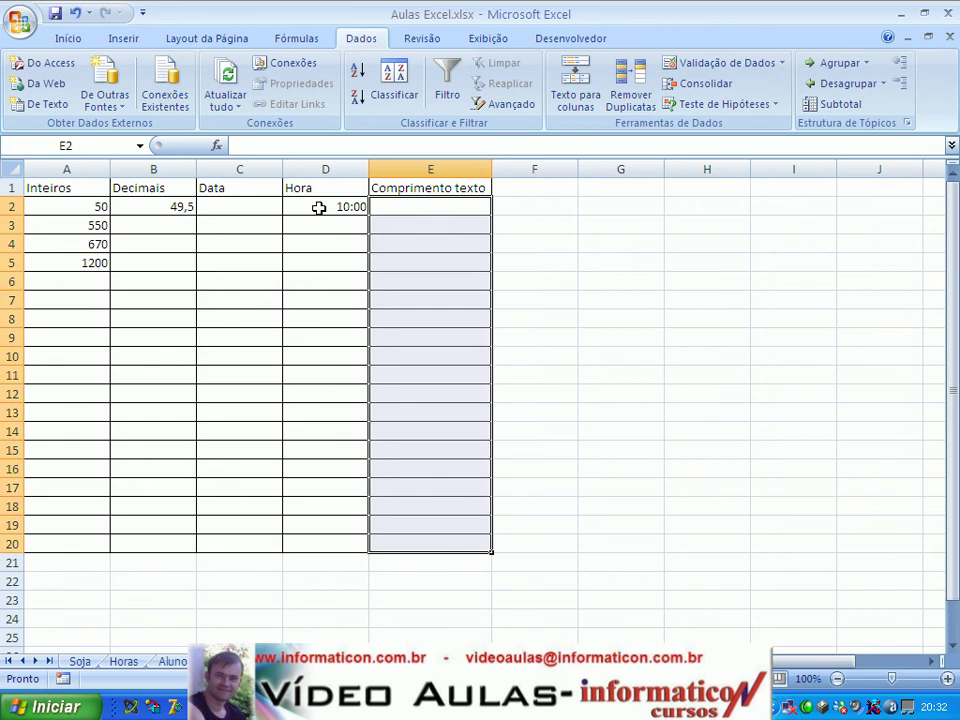
pyautogui.click(708, 64)
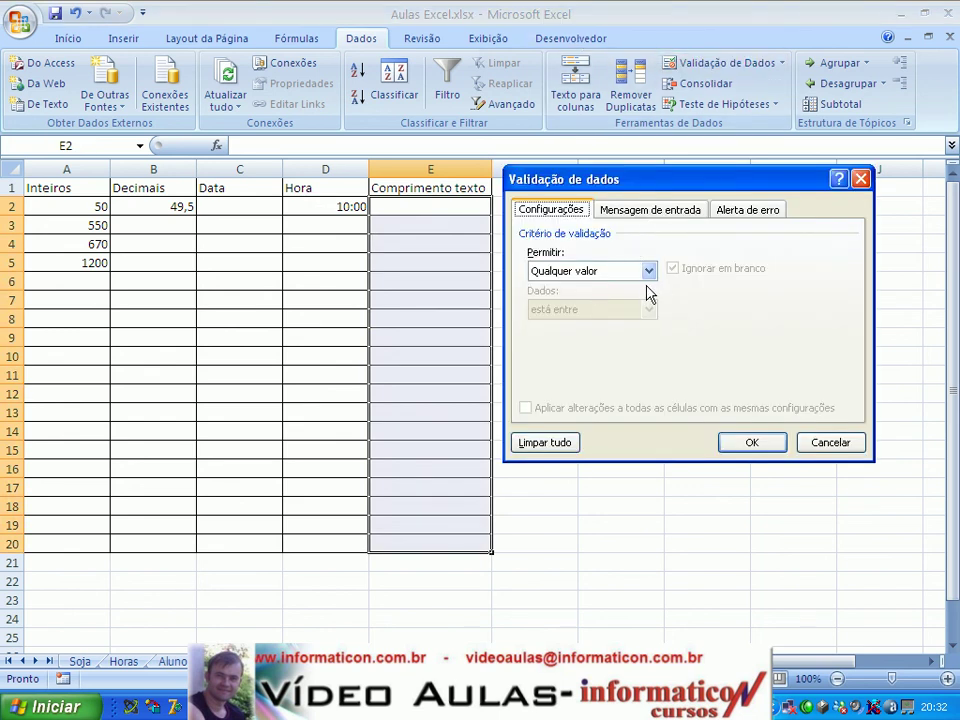
pyautogui.click(646, 273)
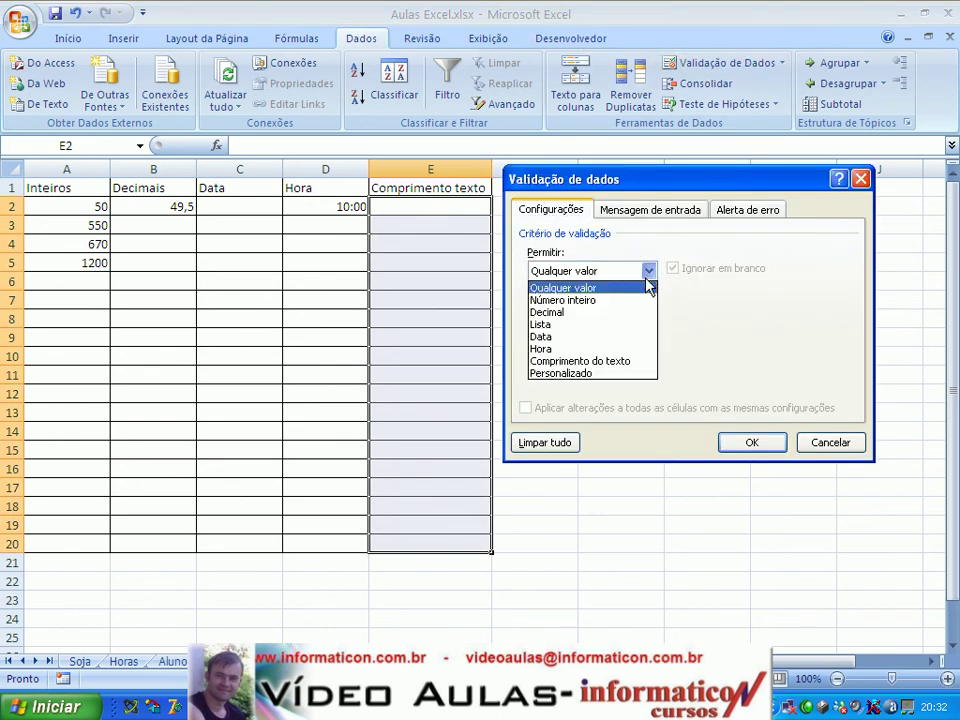
pyautogui.click(568, 364)
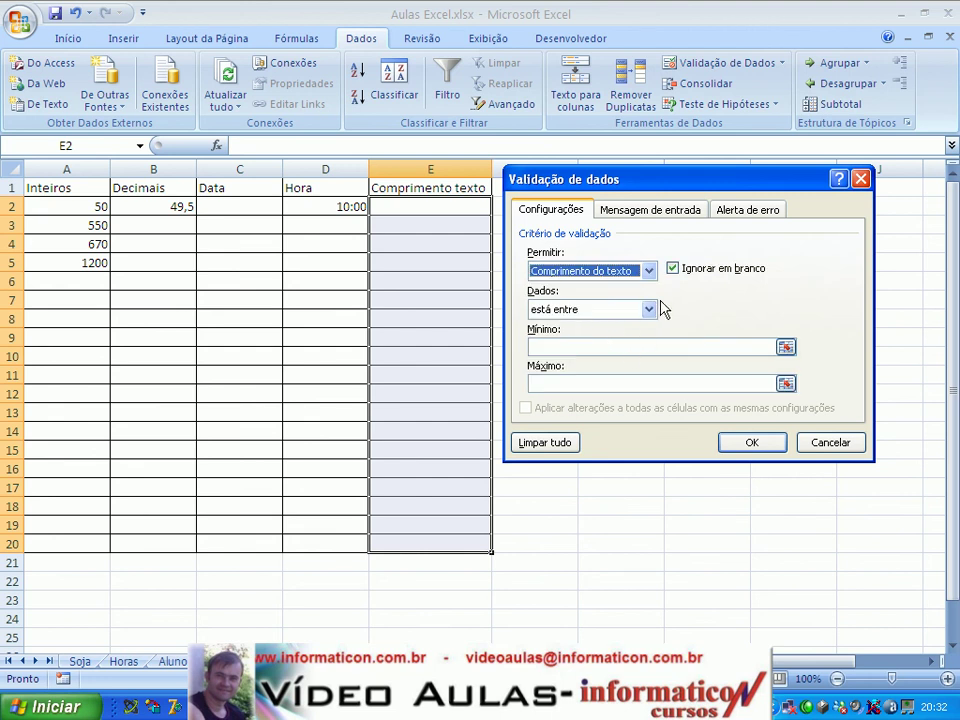
pyautogui.click(648, 309)
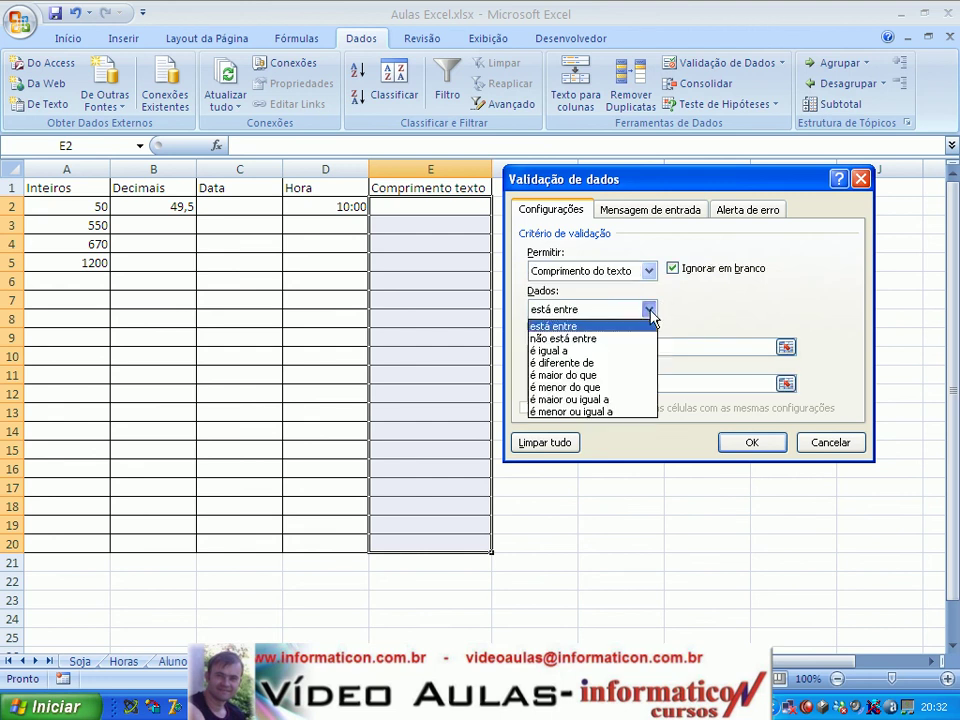
pyautogui.click(596, 411)
pyautogui.click(574, 346)
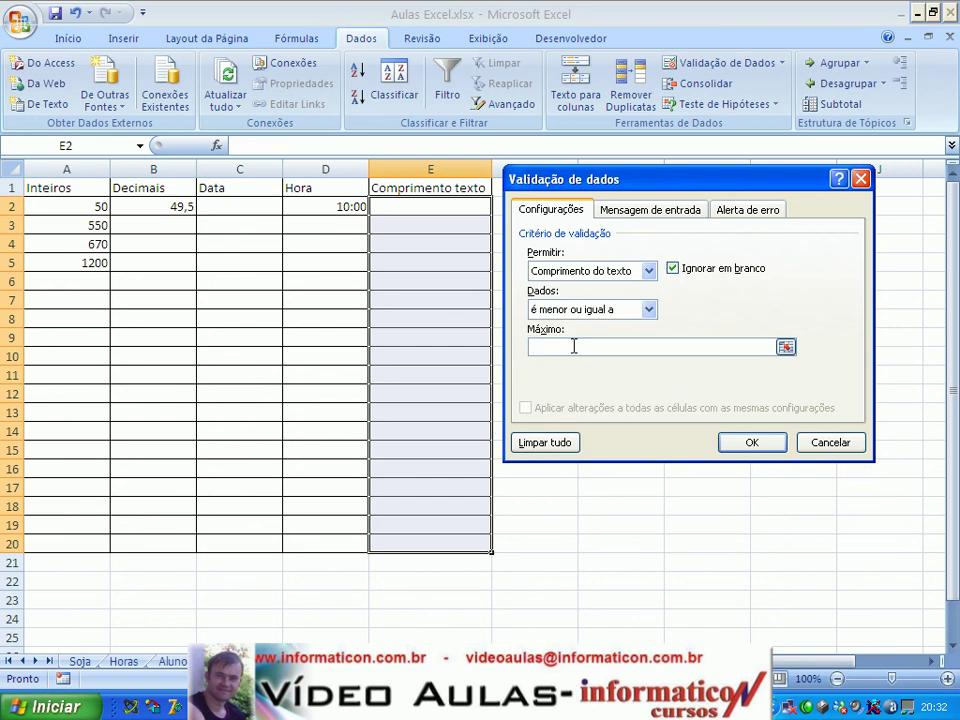
pyautogui.write('15')
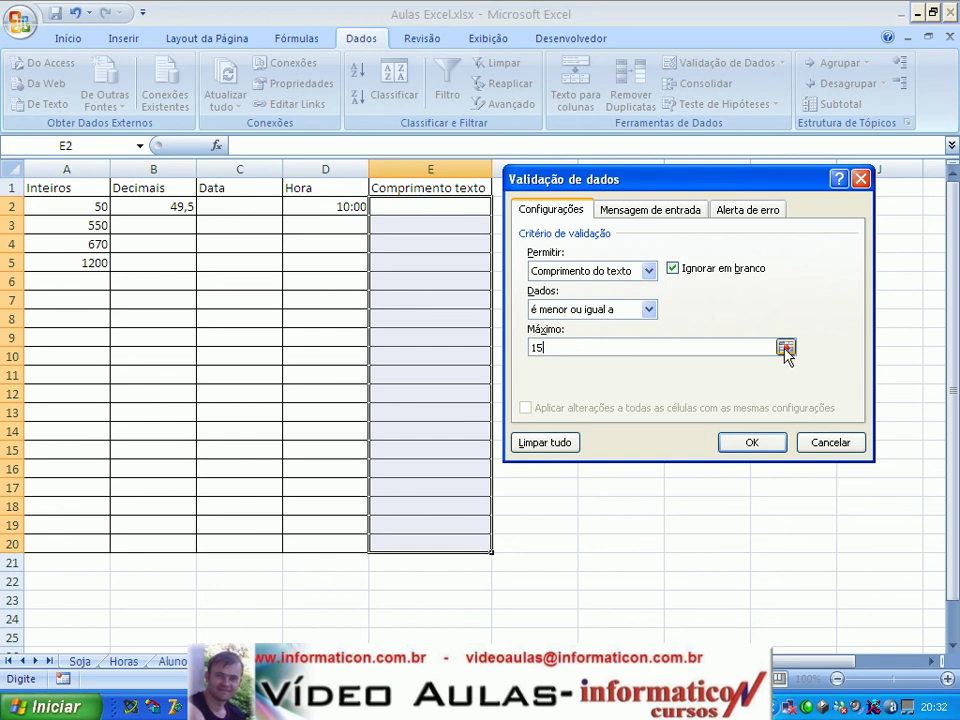
# Step: Replace the text length rule's maximum with the cell reference =G1 and apply the rule to E2:E20
pyautogui.moveTo(726, 191); pyautogui.dragTo(703, 341)
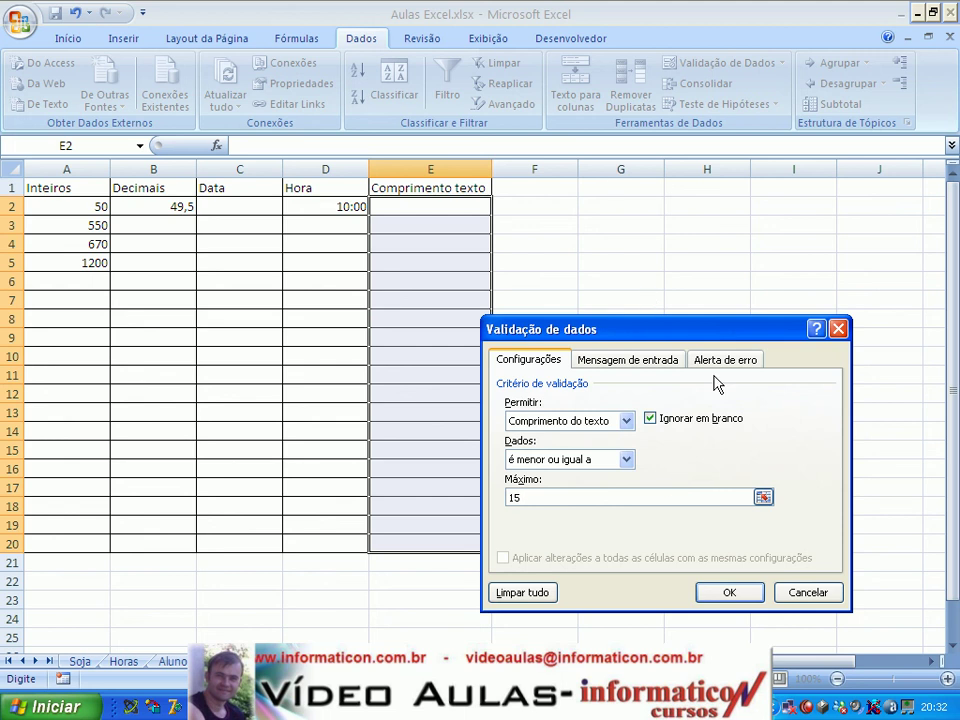
pyautogui.click(763, 497)
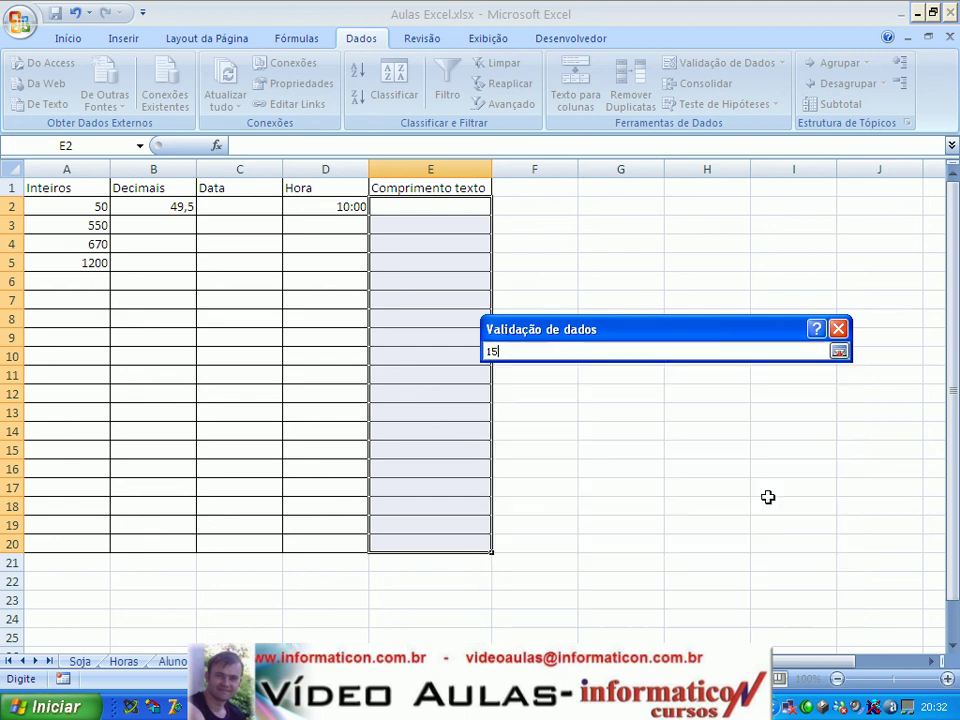
pyautogui.write('+')
pyautogui.click(622, 189)
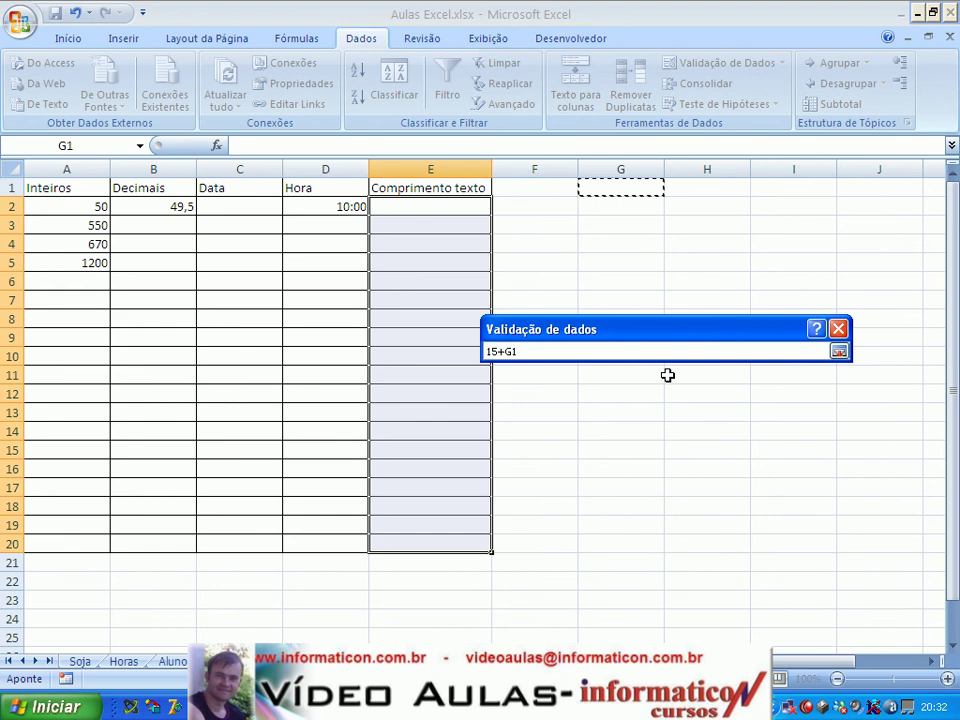
pyautogui.press('BackSpace')
pyautogui.press('BackSpace')
pyautogui.press('BackSpace')
pyautogui.press('BackSpace')
pyautogui.press('BackSpace')
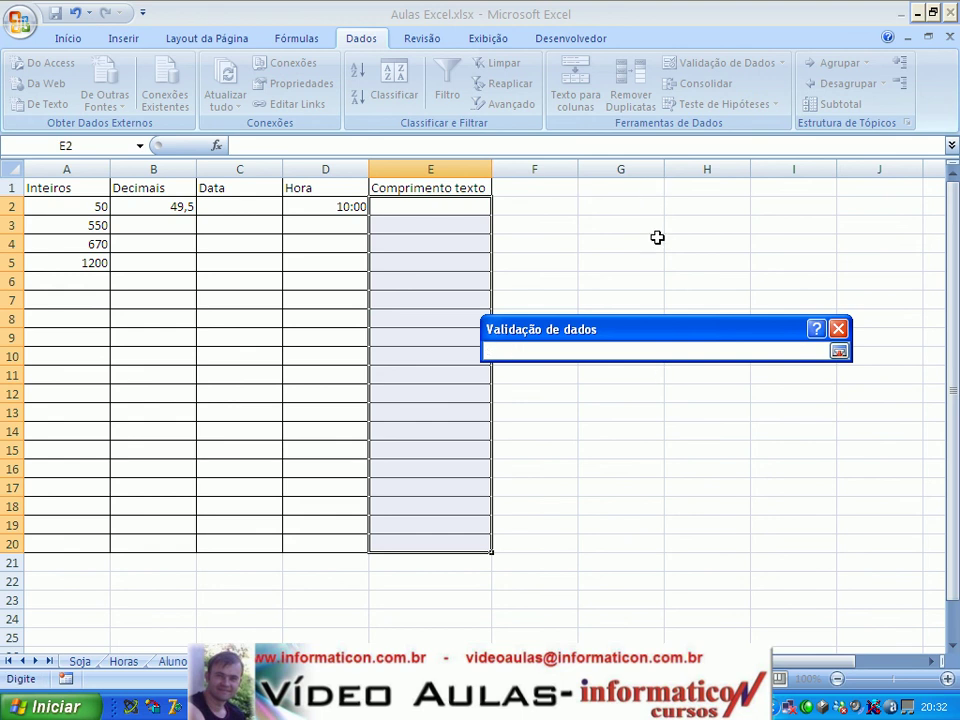
pyautogui.write('=')
pyautogui.click(622, 187)
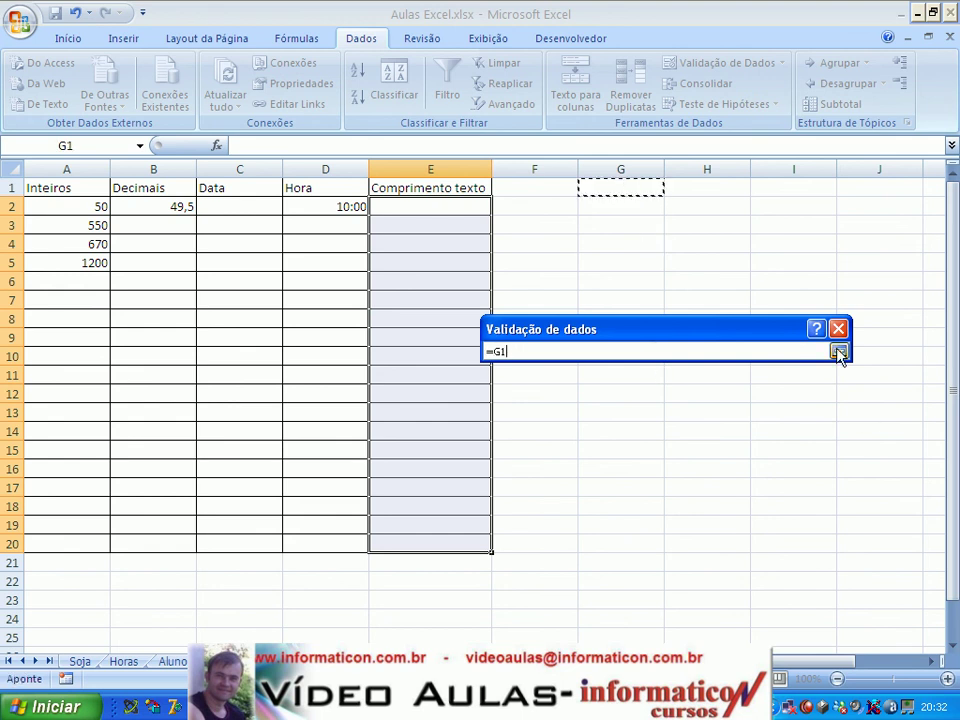
pyautogui.click(838, 351)
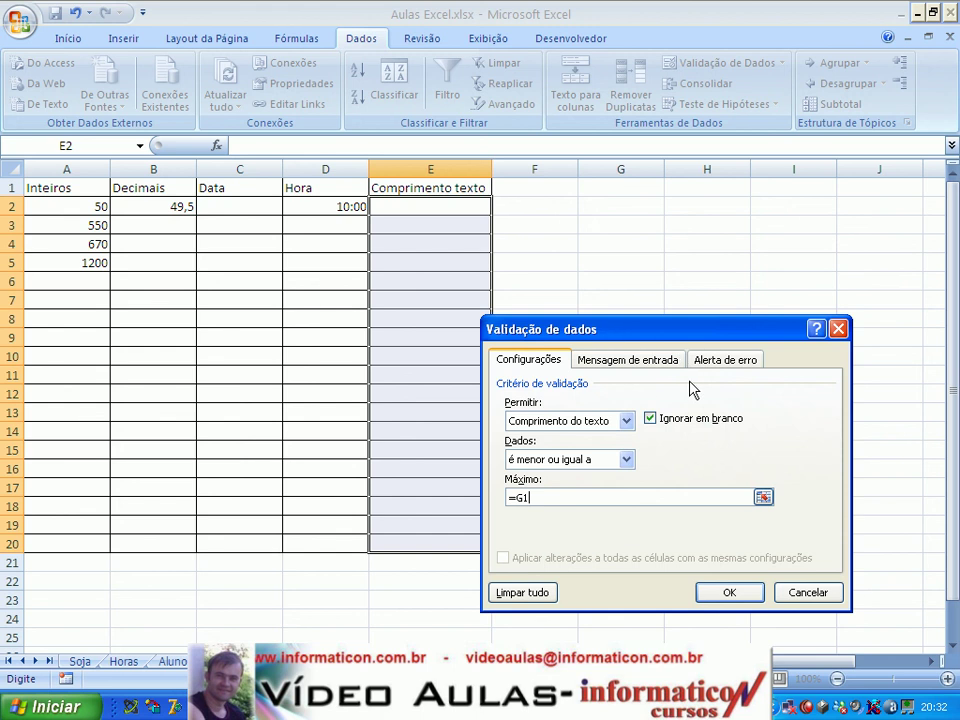
pyautogui.click(728, 594)
# Step: Enter 10 in cell G1 as the maximum text length
pyautogui.click(605, 193)
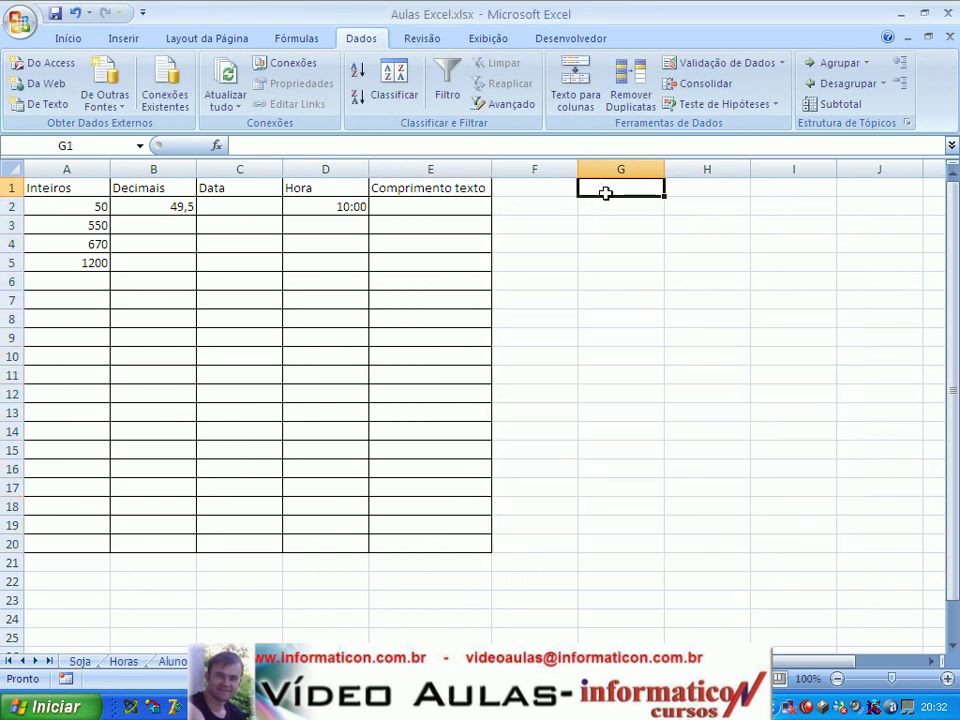
pyautogui.write('10')
pyautogui.press('Return')
# Step: Try to enter "informaticon" in cell E2 to test the text length rule
pyautogui.press('Left')
pyautogui.press('Left')
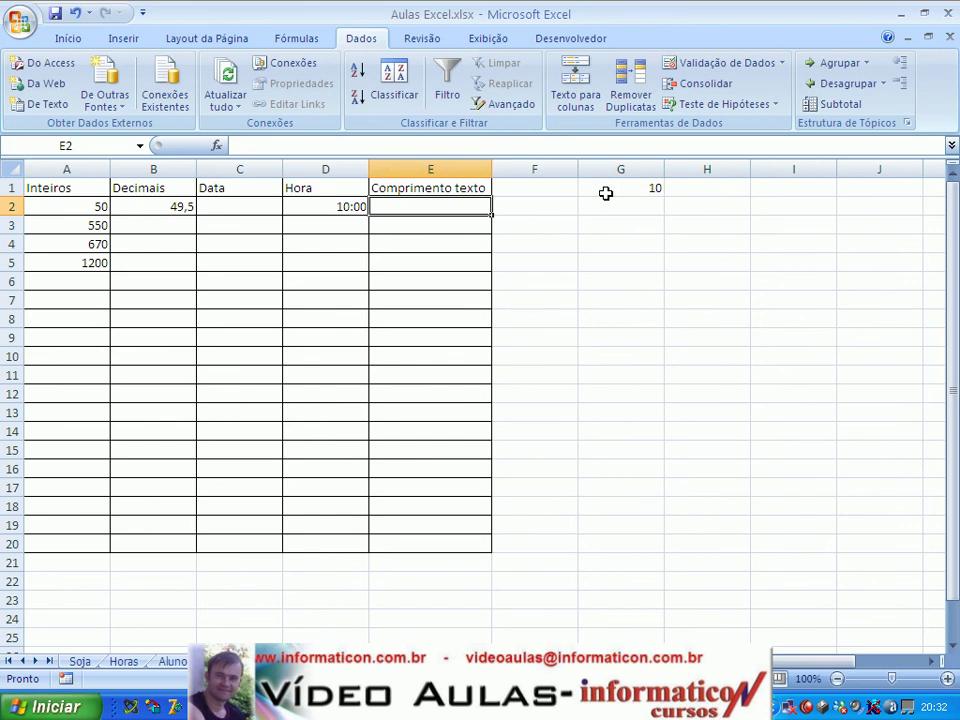
pyautogui.write('informaticon')
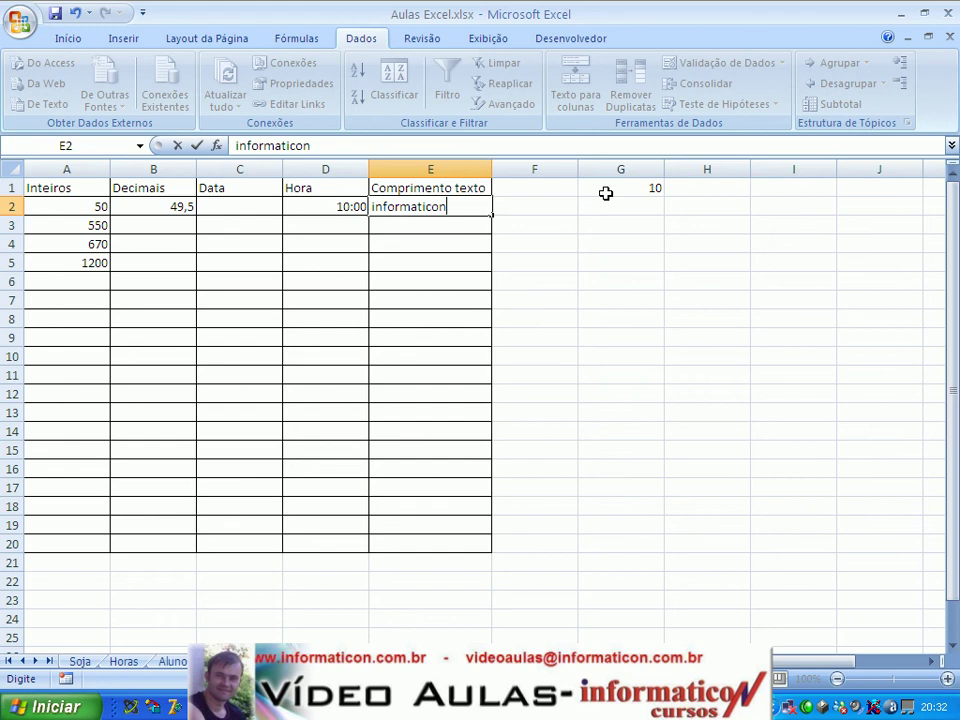
pyautogui.click(605, 169)
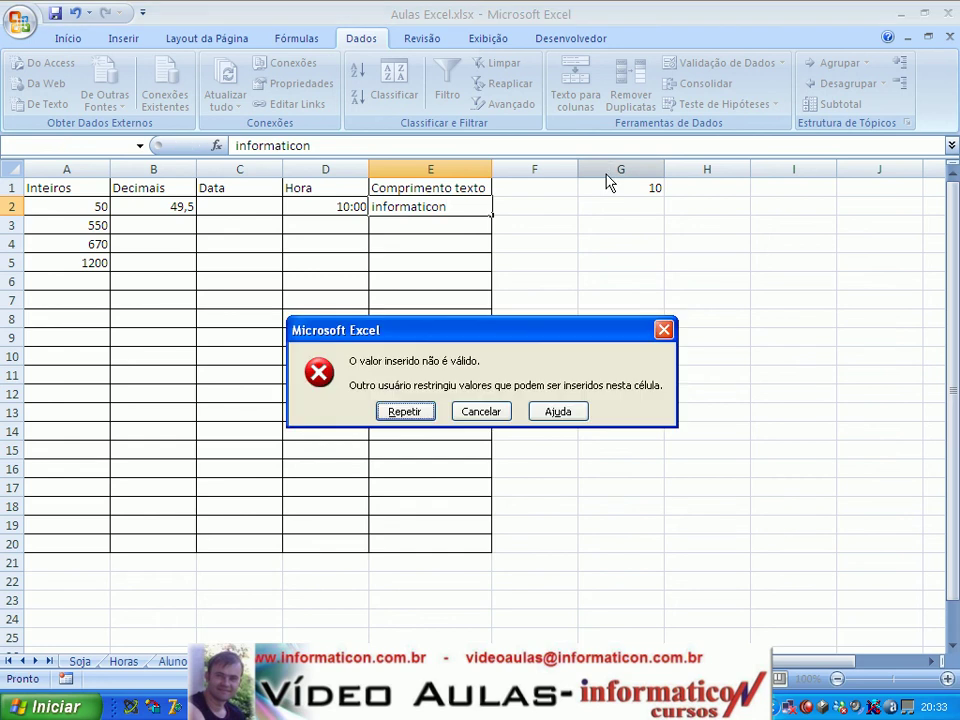
pyautogui.press('Escape')
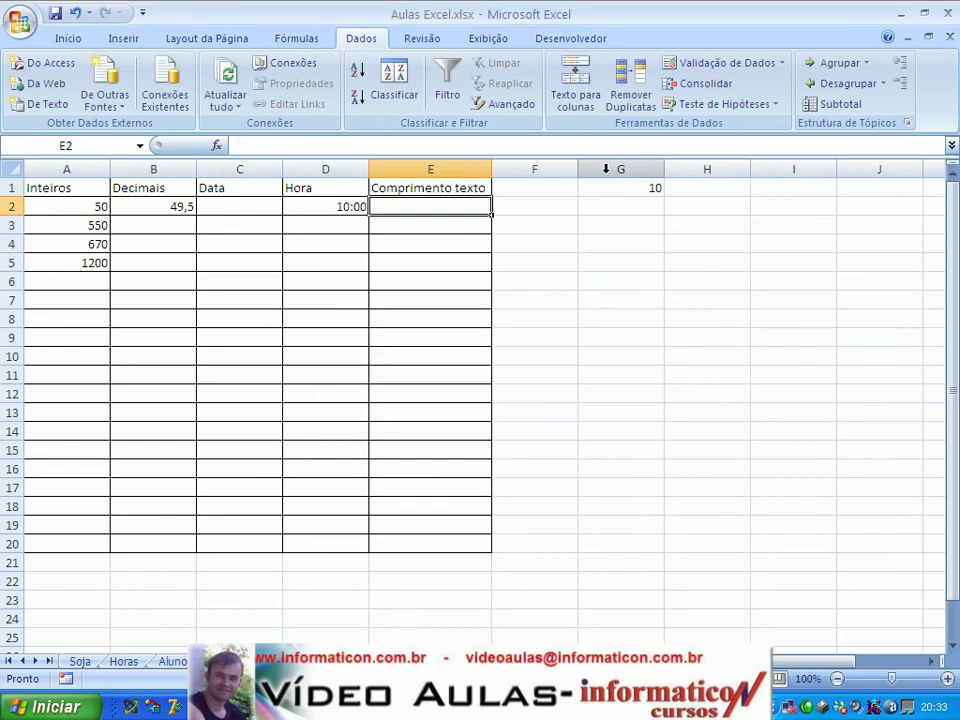
# Step: Enter "sala" in cell E2 and "informatica" in cell E3
pyautogui.write('sala')
pyautogui.press('Return')
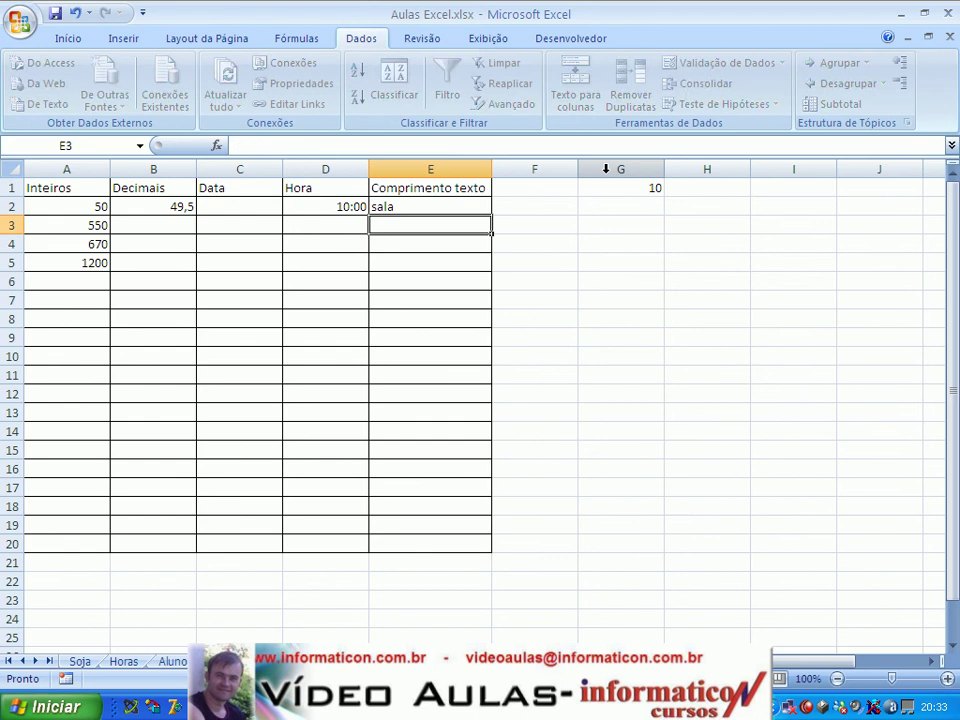
pyautogui.press('Up')
pyautogui.press('Down')
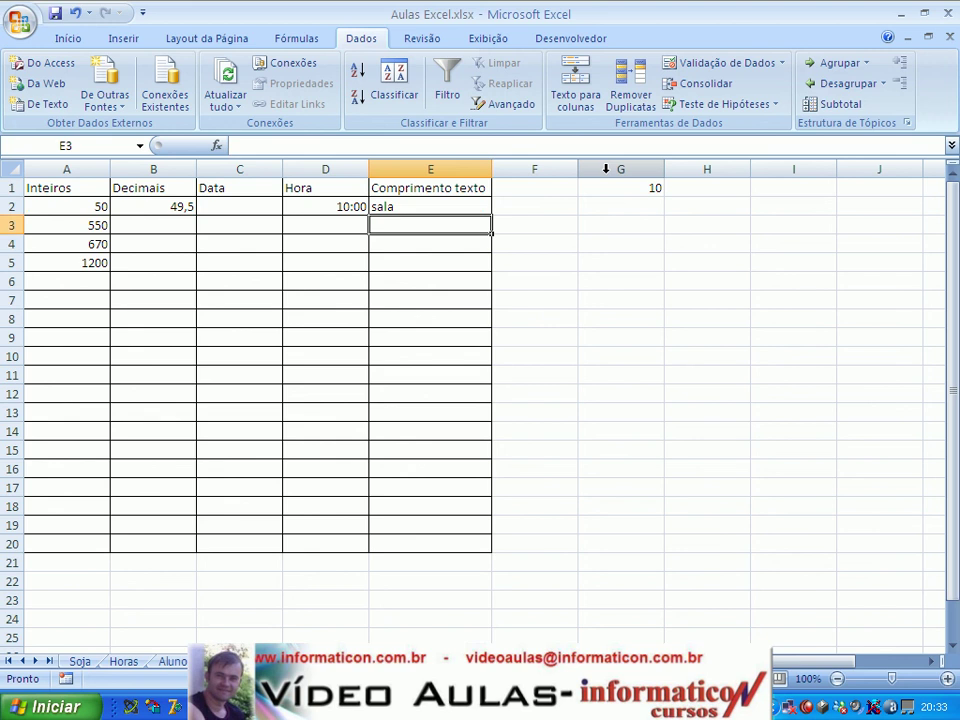
pyautogui.write('infor')
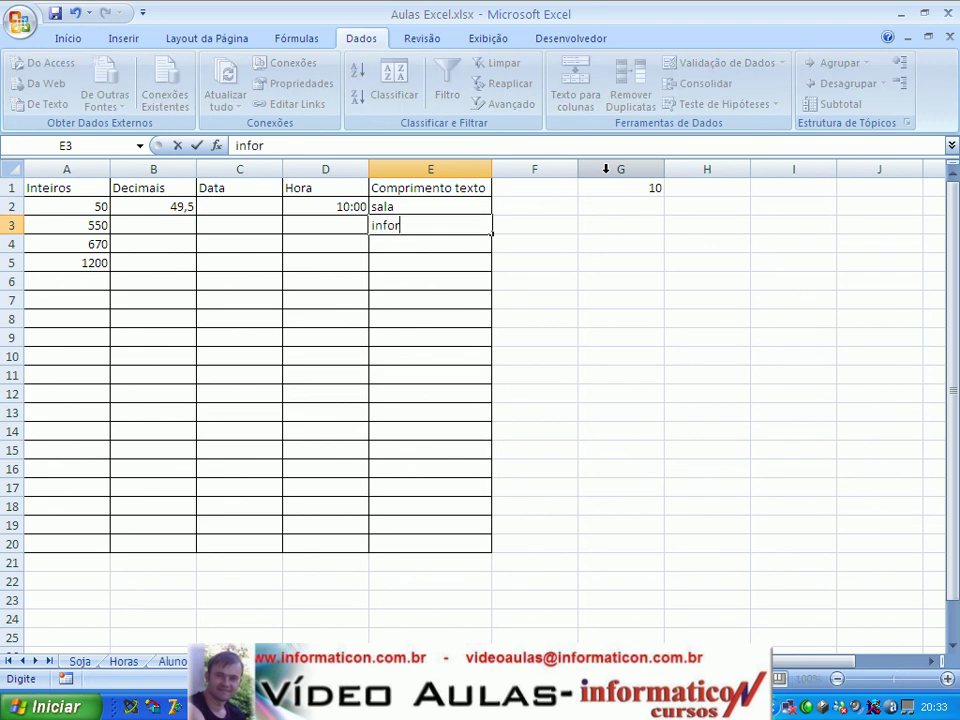
pyautogui.write('matica')
pyautogui.press('Return')
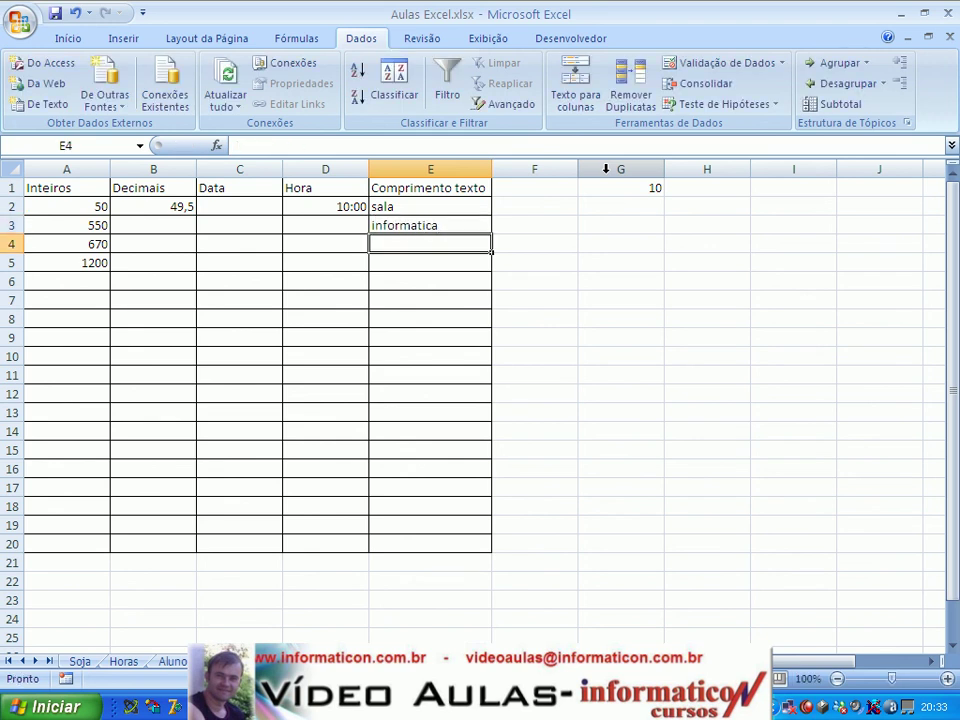
# Step: Edit the text in cell E3 to "informaticon"
pyautogui.press('Up')
pyautogui.press('F2')
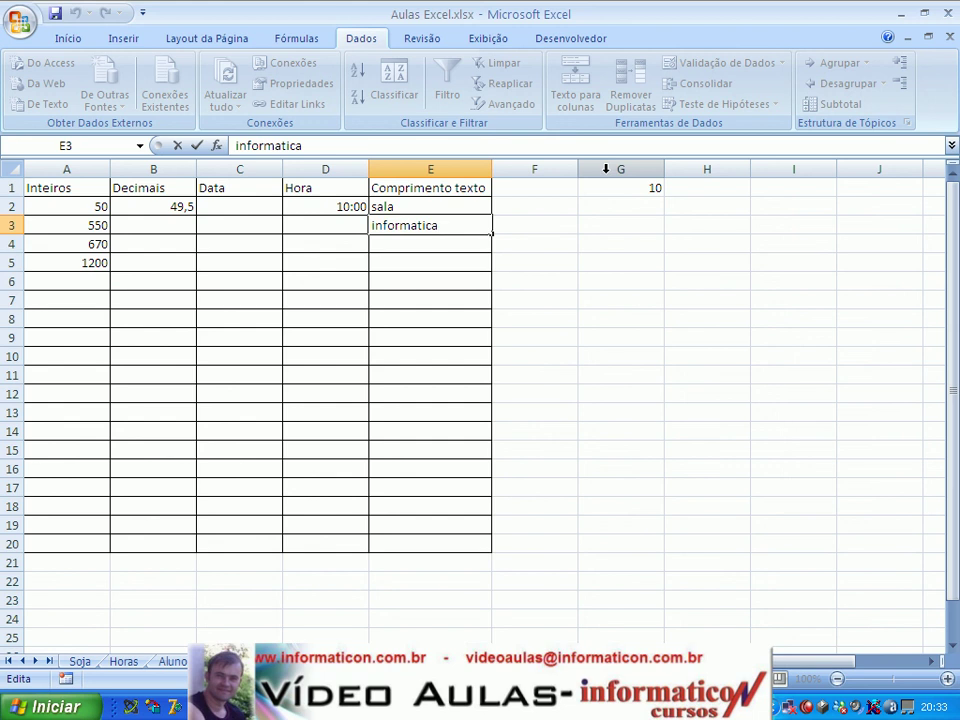
pyautogui.press('BackSpace')
pyautogui.write('on')
pyautogui.press('Return')
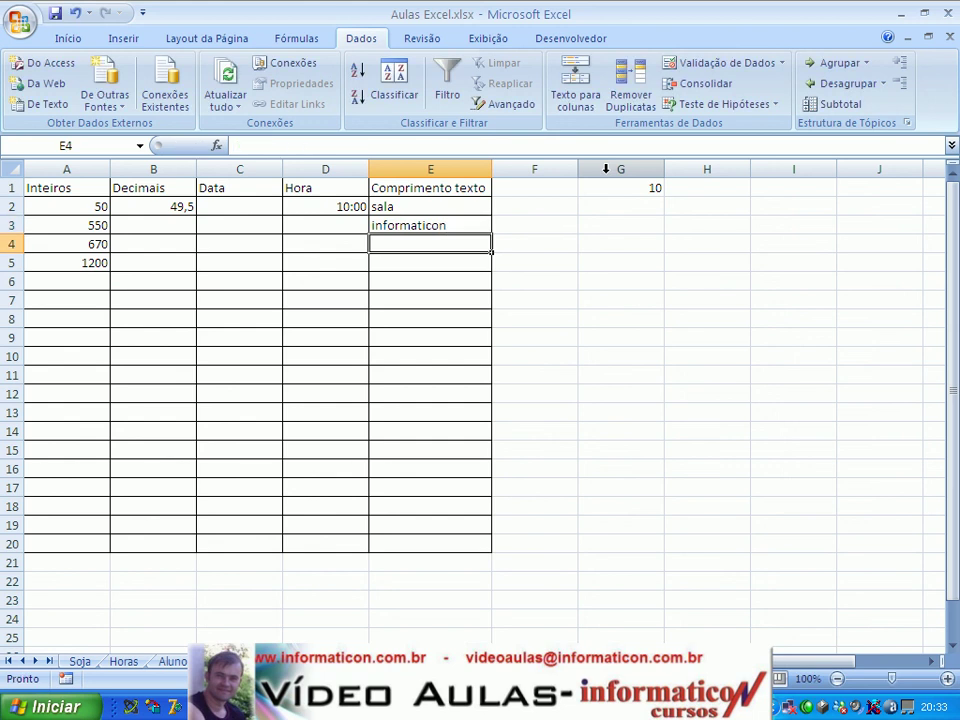
# Step: Compare the entries in E2 and E3 with cells G1 and G2 to examine which limit applies to each
pyautogui.press('Up')
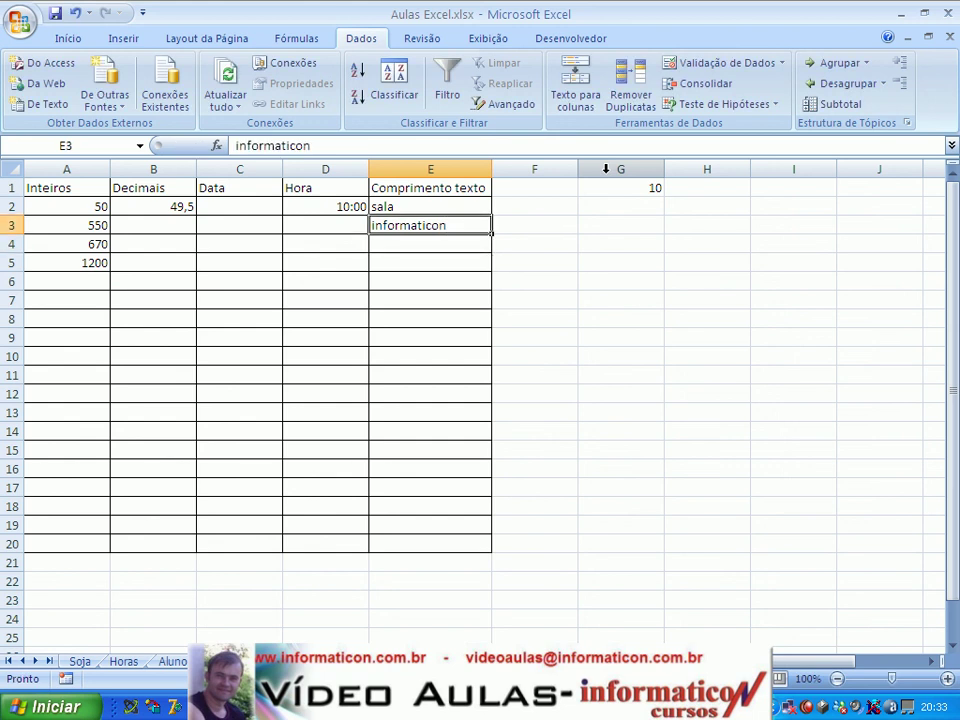
pyautogui.press('Up')
pyautogui.press('Down')
pyautogui.press('Up')
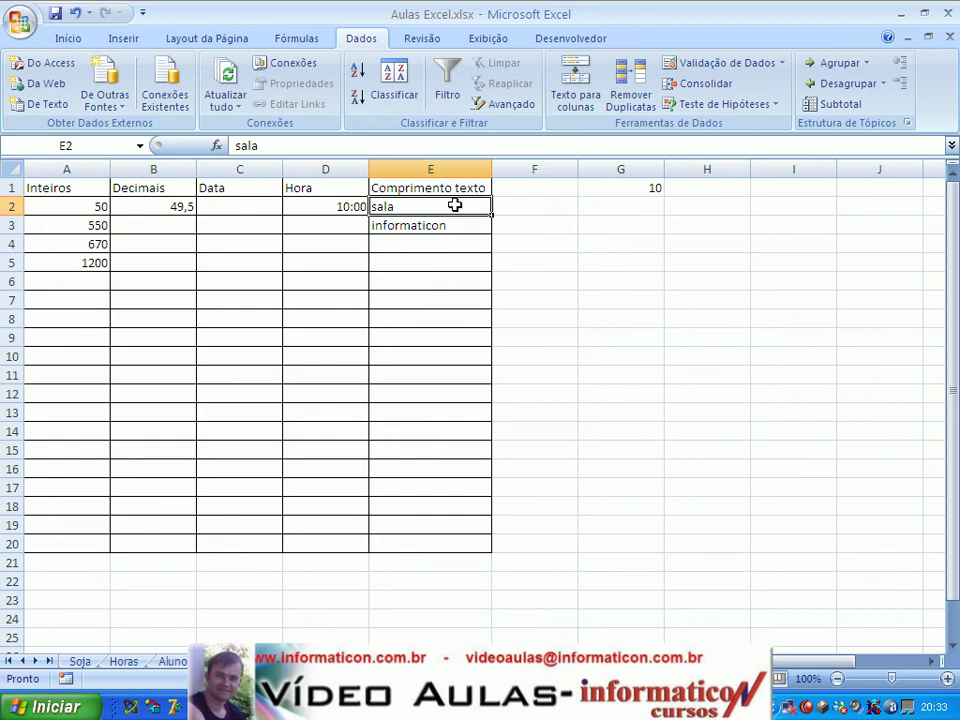
pyautogui.click(620, 190)
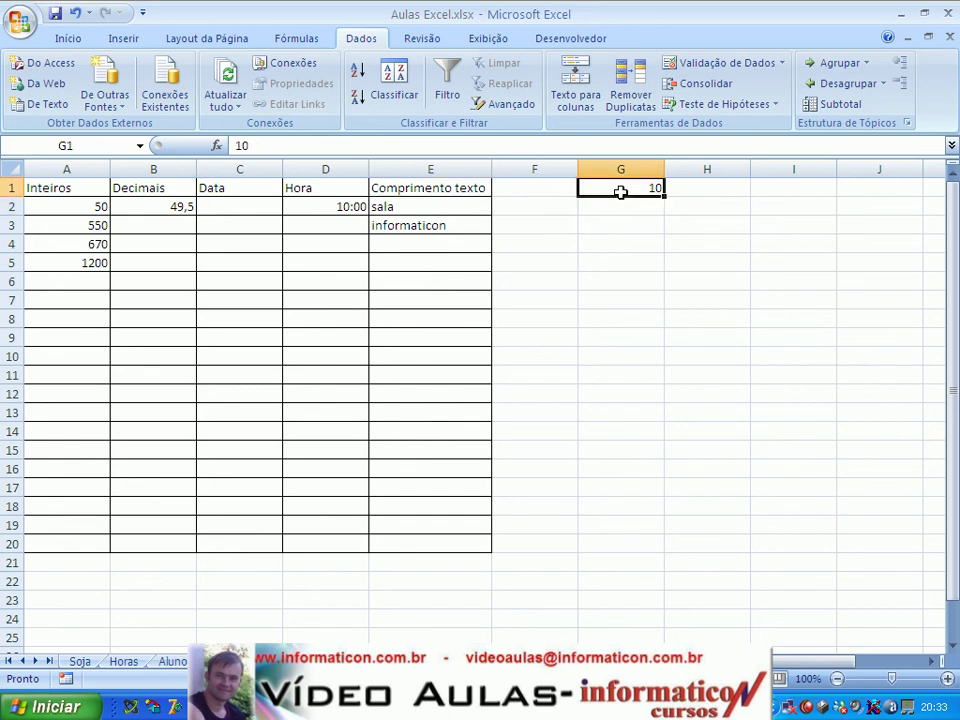
pyautogui.click(446, 230)
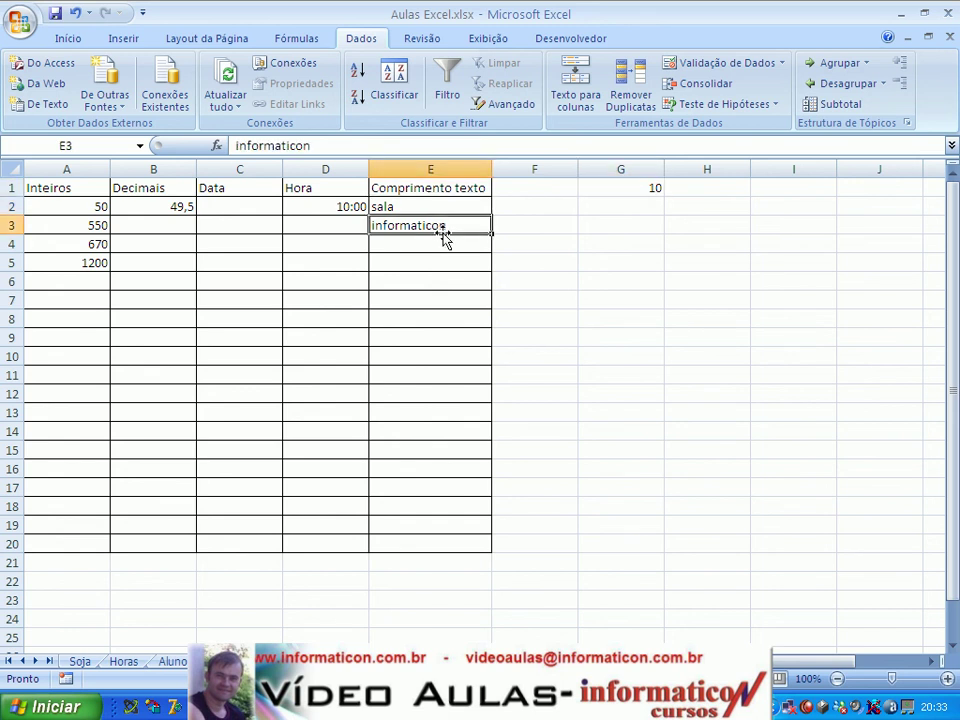
pyautogui.click(622, 210)
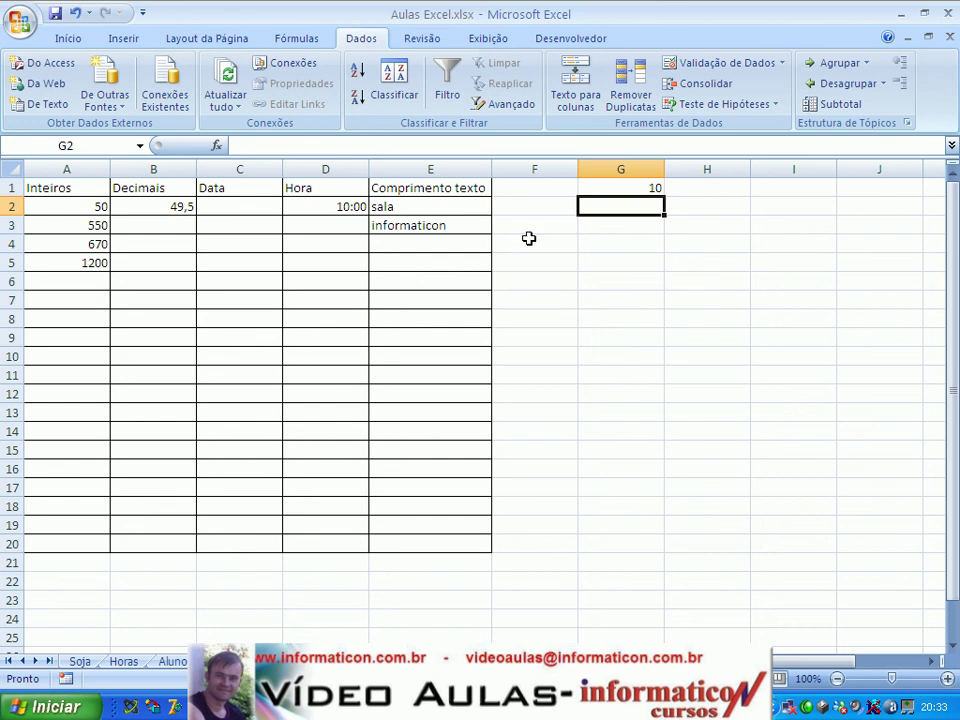
# Step: Change the text length validation of E2:E20 so its maximum uses the absolute reference =$G$1
pyautogui.click(454, 208)
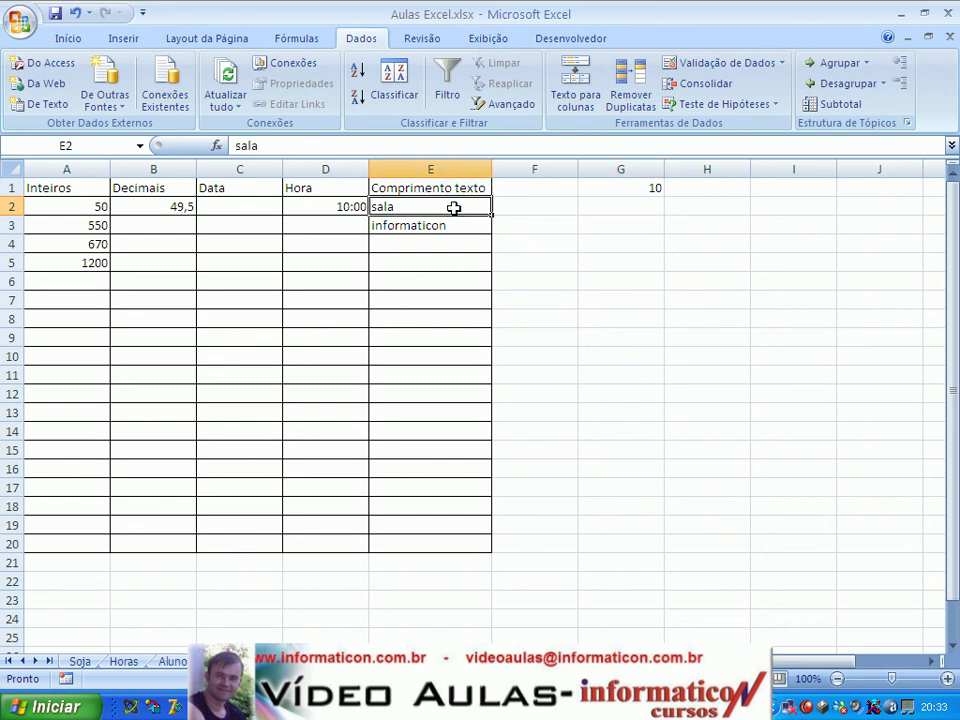
pyautogui.hotkey('shift', 'Down')
pyautogui.hotkey('shift', 'Down')
pyautogui.hotkey('shift', 'Down')
pyautogui.hotkey('shift', 'Down')
pyautogui.hotkey('shift', 'Down')
pyautogui.hotkey('shift', 'Down')
pyautogui.hotkey('shift', 'Down')
pyautogui.hotkey('shift', 'Down')
pyautogui.hotkey('shift', 'Down')
pyautogui.hotkey('shift', 'Down')
pyautogui.hotkey('shift', 'Down')
pyautogui.hotkey('shift', 'Down')
pyautogui.hotkey('shift', 'Down')
pyautogui.hotkey('shift', 'Down')
pyautogui.hotkey('shift', 'Down')
pyautogui.hotkey('shift', 'Down')
pyautogui.hotkey('shift', 'Down')
pyautogui.hotkey('shift', 'Down')
pyautogui.hotkey('shift', 'Down')
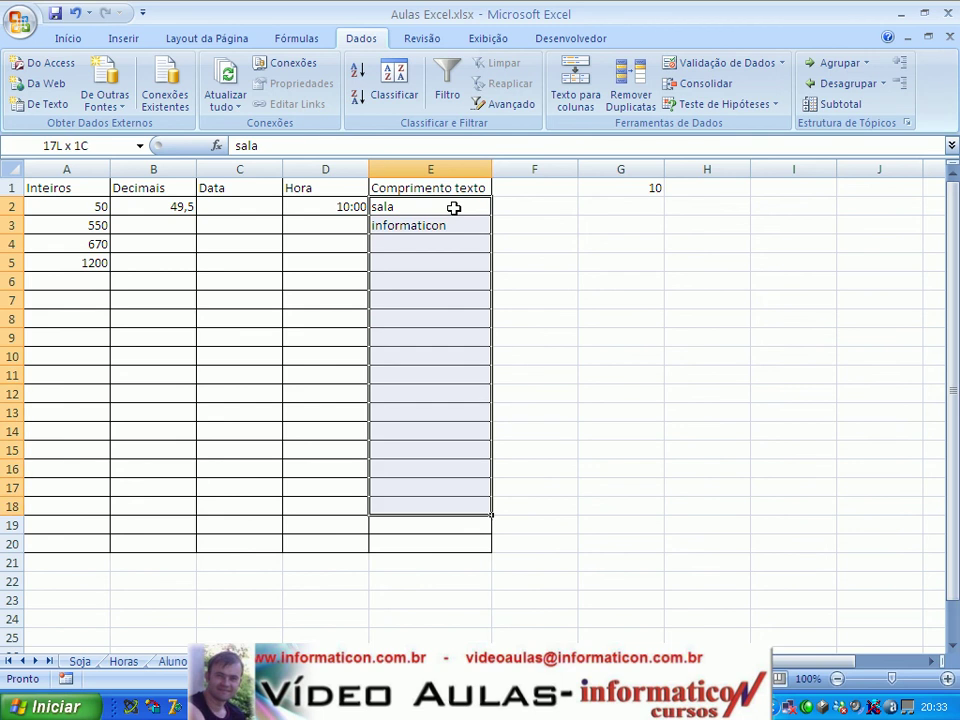
pyautogui.hotkey('shift', 'Up')
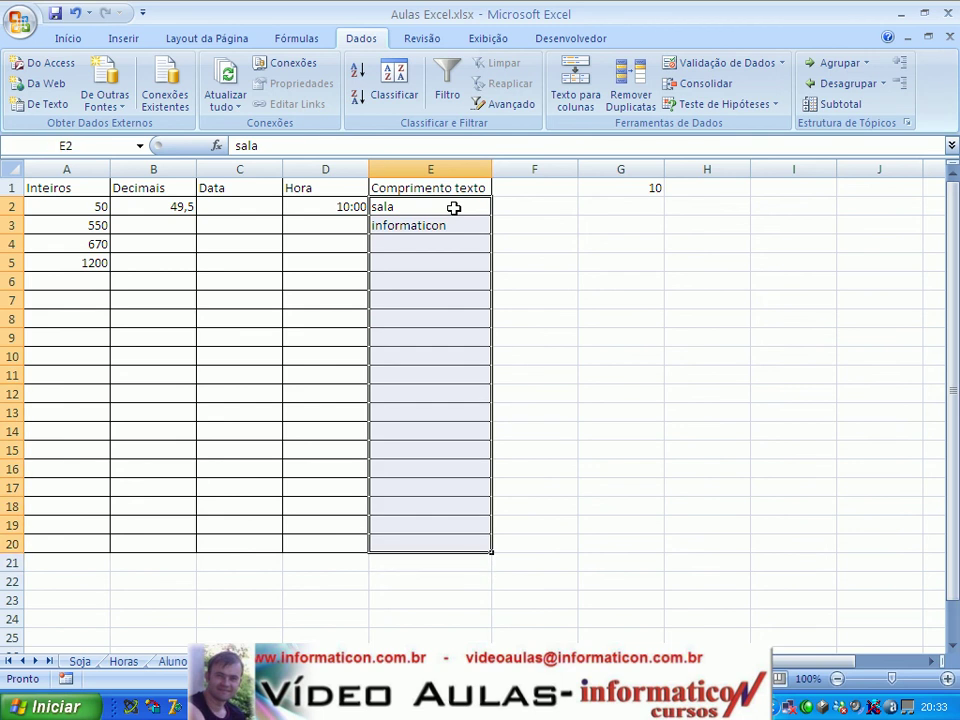
pyautogui.click(724, 64)
pyautogui.click(649, 189)
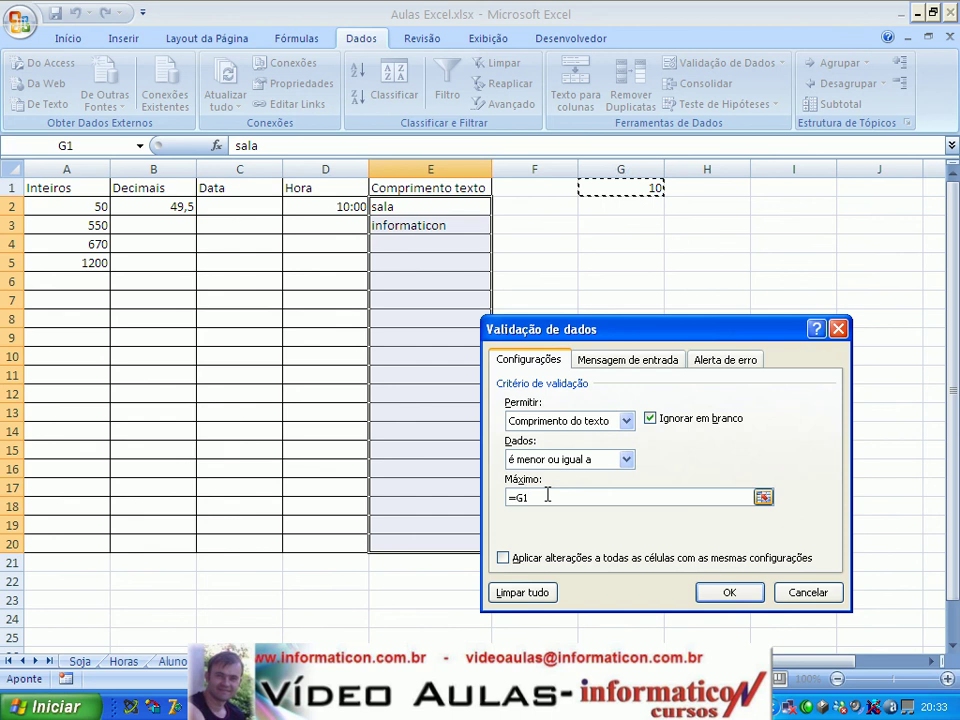
pyautogui.press('F4')
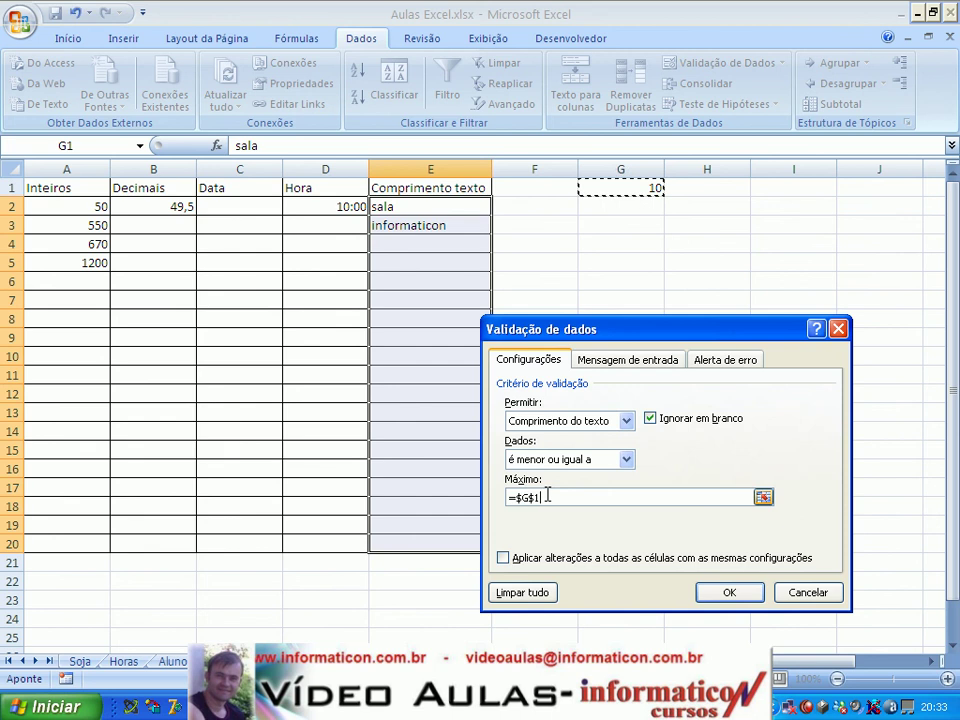
pyautogui.click(738, 594)
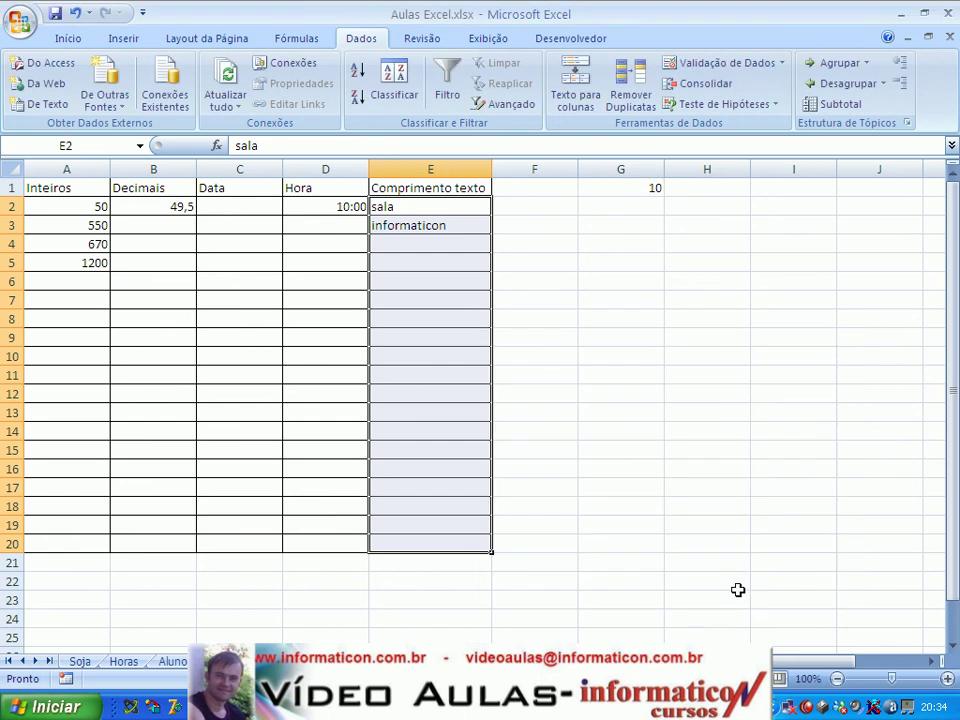
# Step: Try to re-enter "informaticon" in cell E3 to test the corrected text length rule
pyautogui.click(461, 207)
pyautogui.click(461, 222)
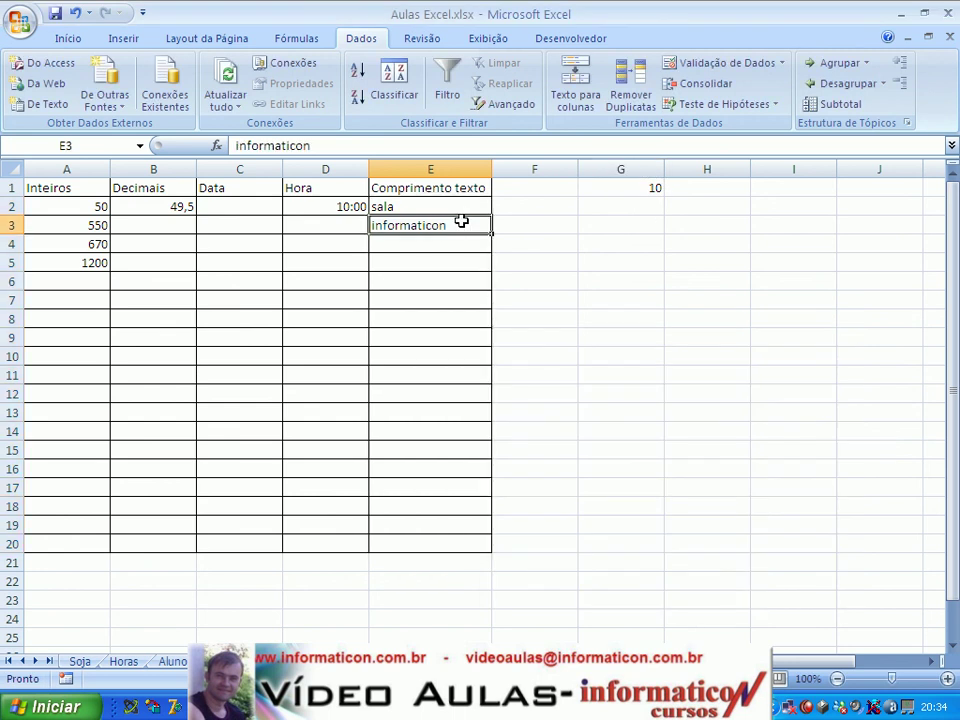
pyautogui.doubleClick(461, 222)
pyautogui.press('Return')
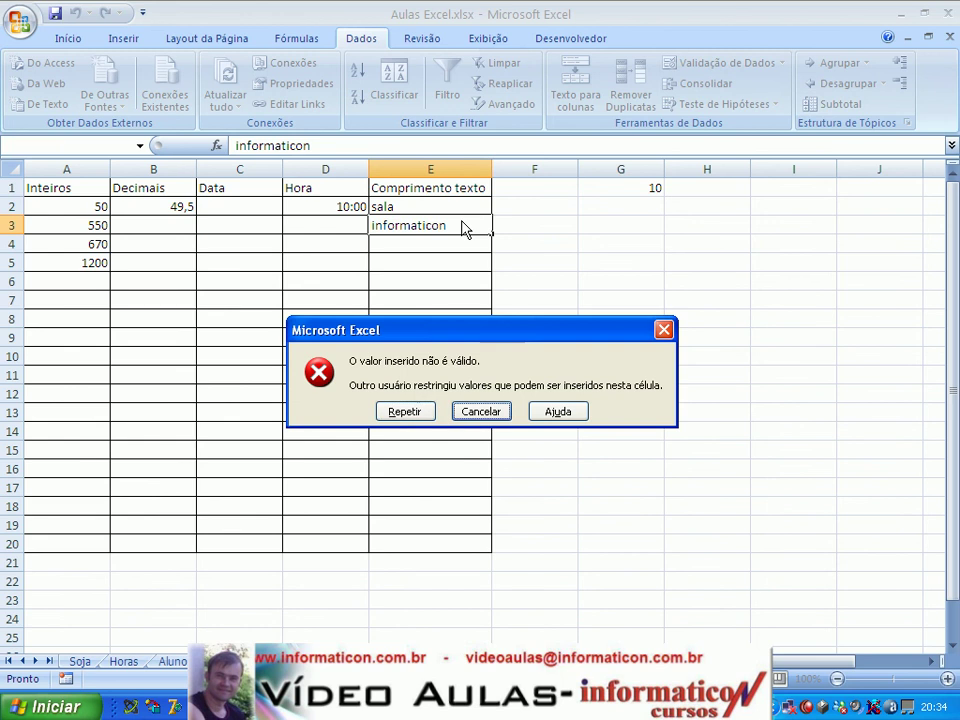
pyautogui.press('Escape')
# Step: Set the text length limit in cell G1 to 15
pyautogui.press('Down')
pyautogui.press('Down')
pyautogui.press('Up')
pyautogui.press('Up')
pyautogui.press('Up')
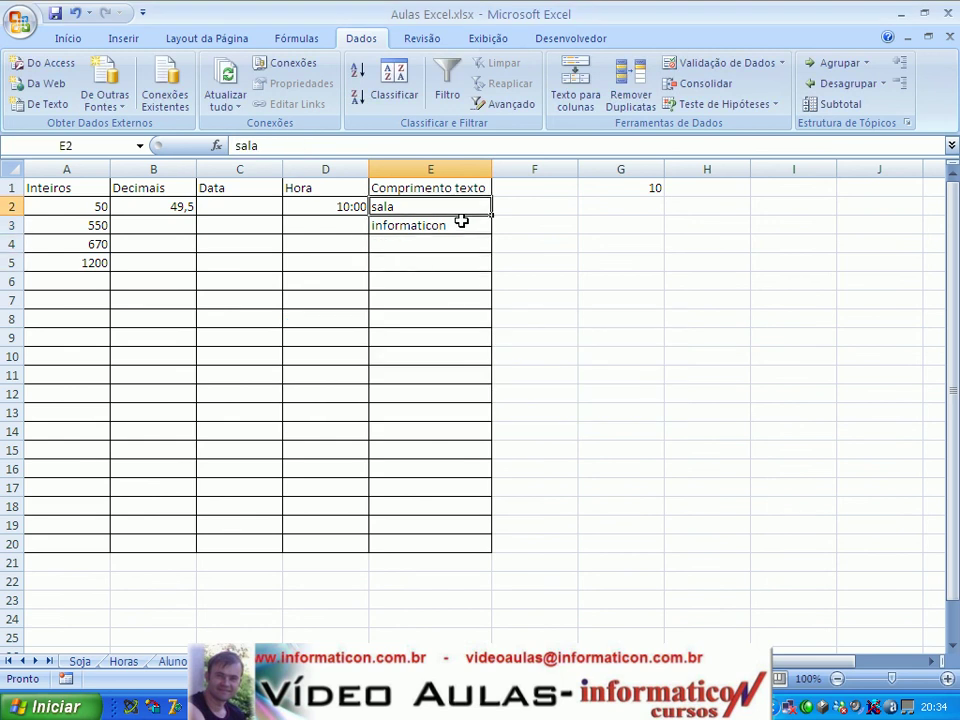
pyautogui.press('Down')
pyautogui.press('Right')
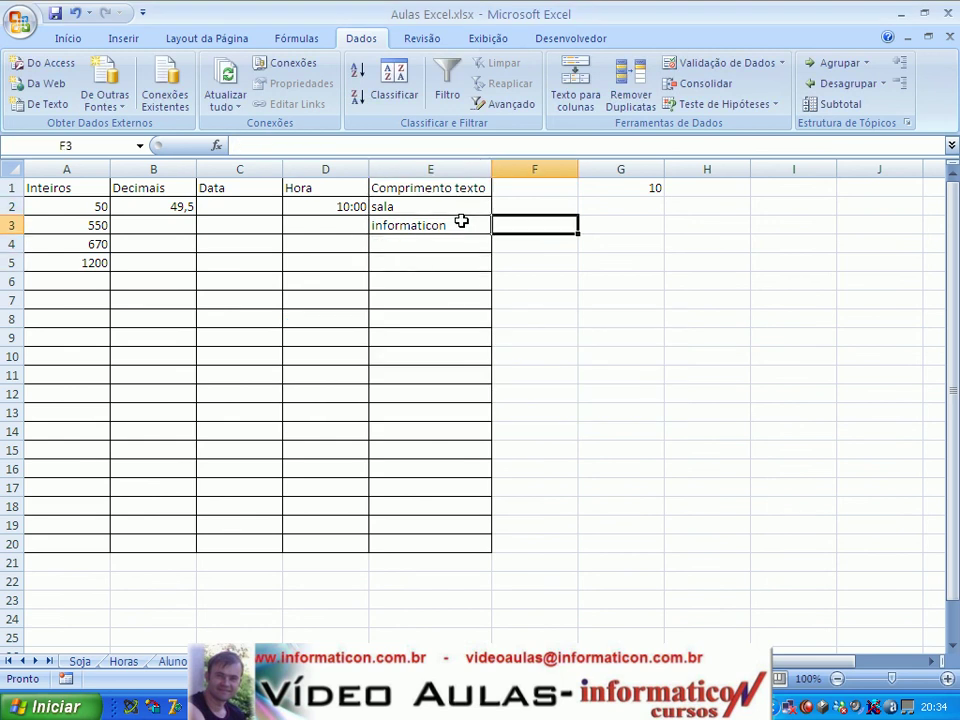
pyautogui.press('Up')
pyautogui.press('Up')
pyautogui.press('Right')
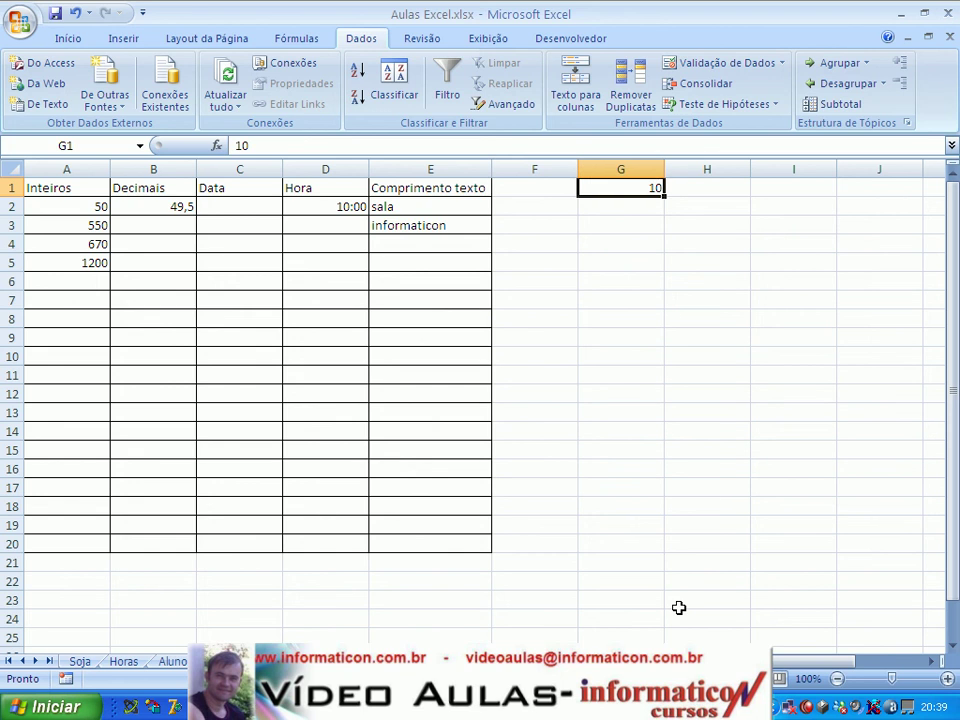
pyautogui.write('15')
pyautogui.press('Return')
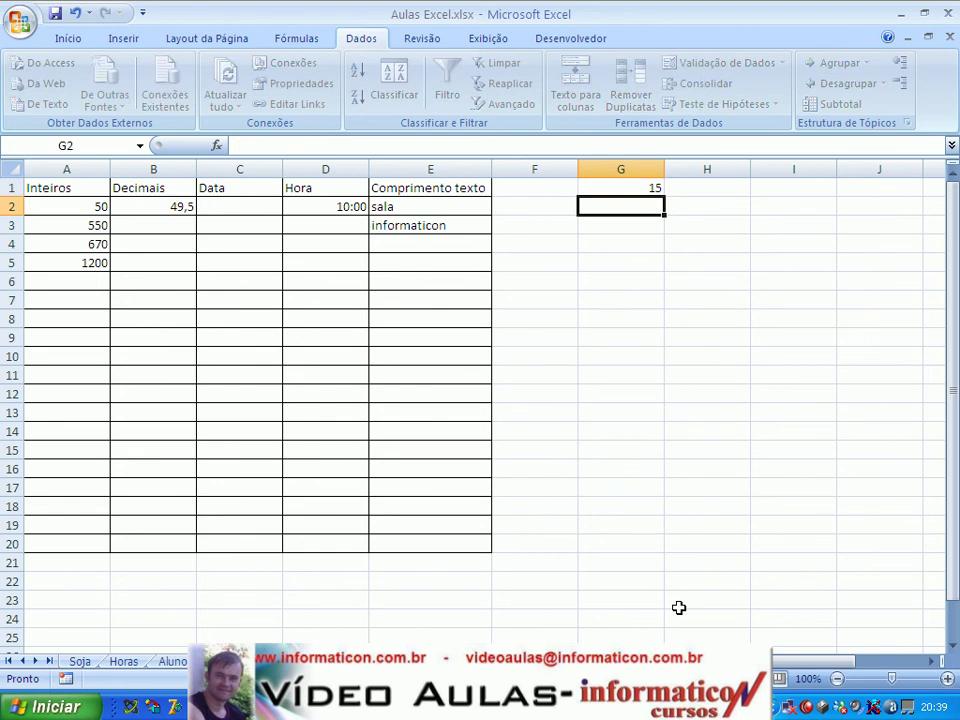
# Step: Re-enter the existing text "informaticon" in cell E3 to test it against the new limit
pyautogui.press('Return')
pyautogui.press('Left')
pyautogui.press('Left')
pyautogui.press('F2')
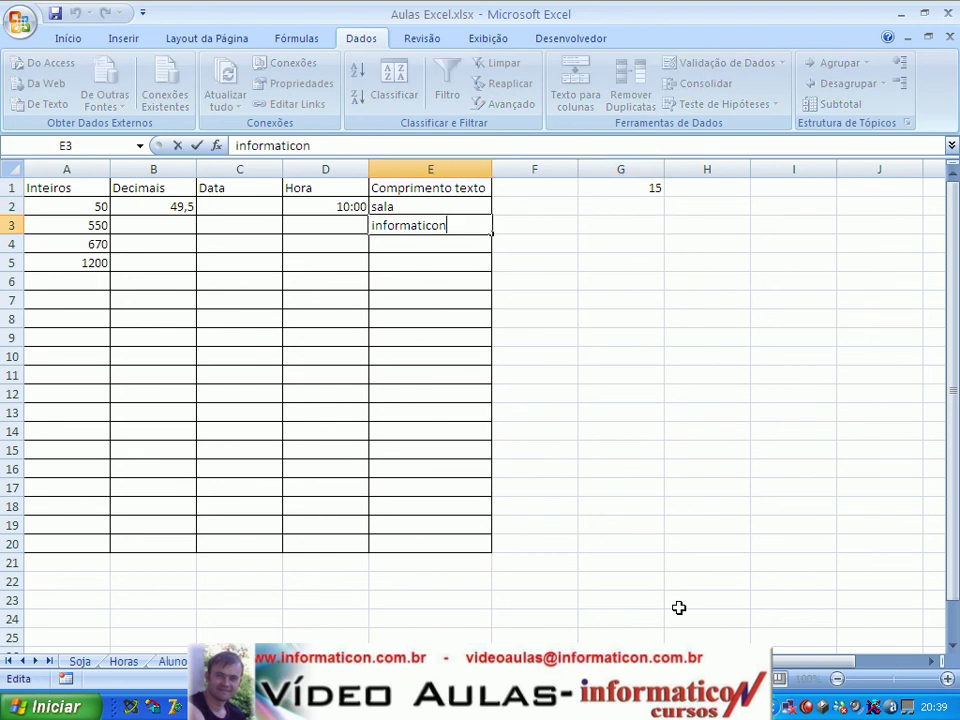
pyautogui.press('Return')
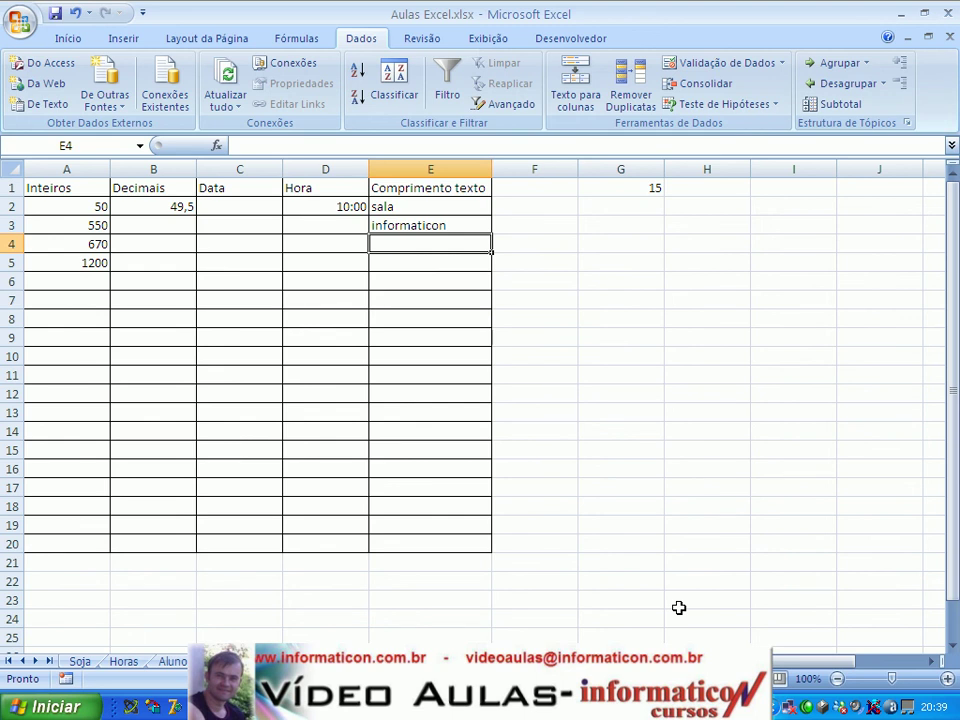
# Step: Try to enter "video aulas de excel" in cell E4 to test the text length limit
pyautogui.write('video aulas de')
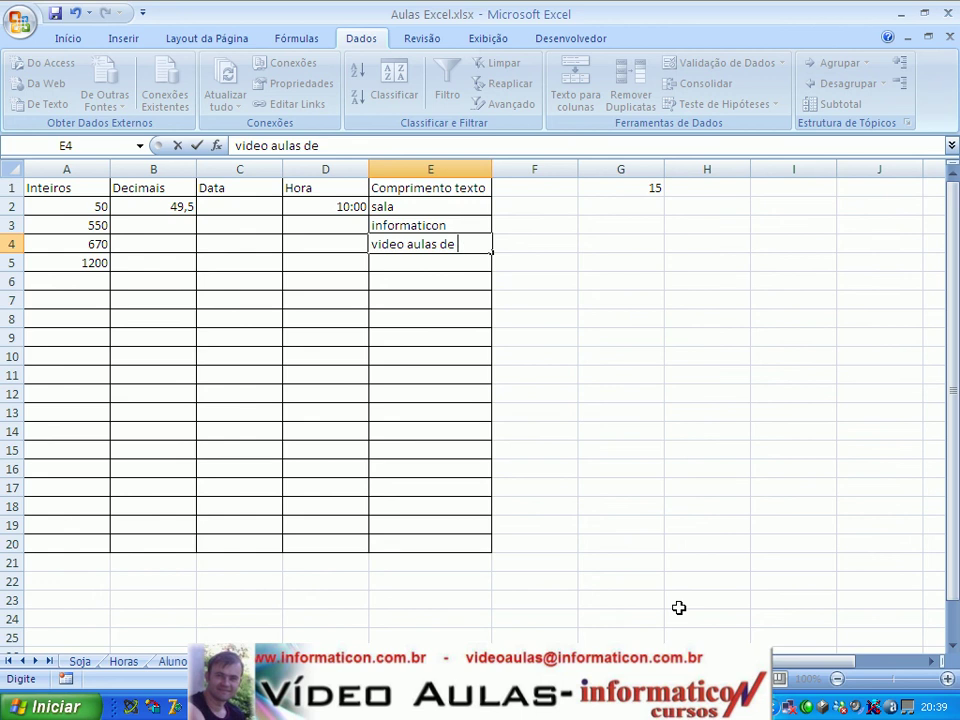
pyautogui.write(' excel')
pyautogui.press('Return')
pyautogui.press('Tab')
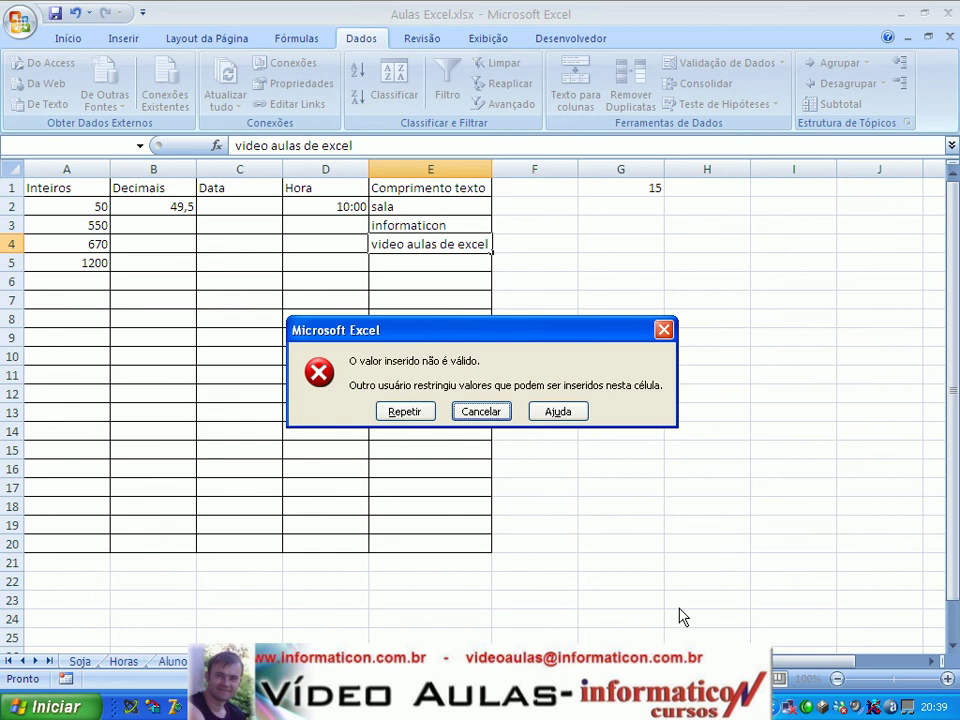
pyautogui.press('Return')
pyautogui.press('Return')
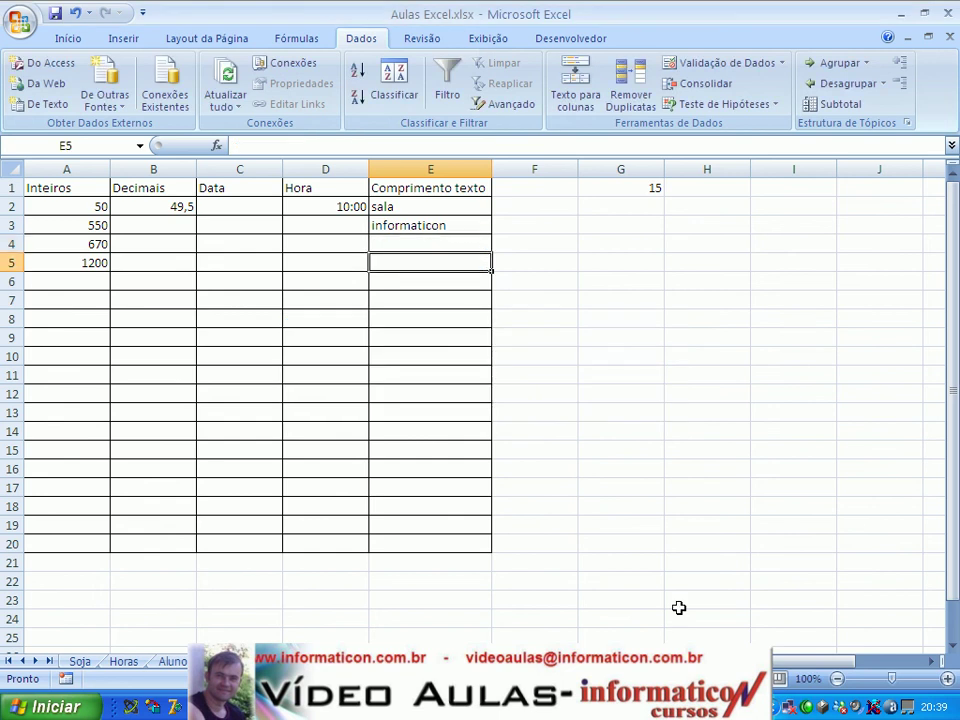